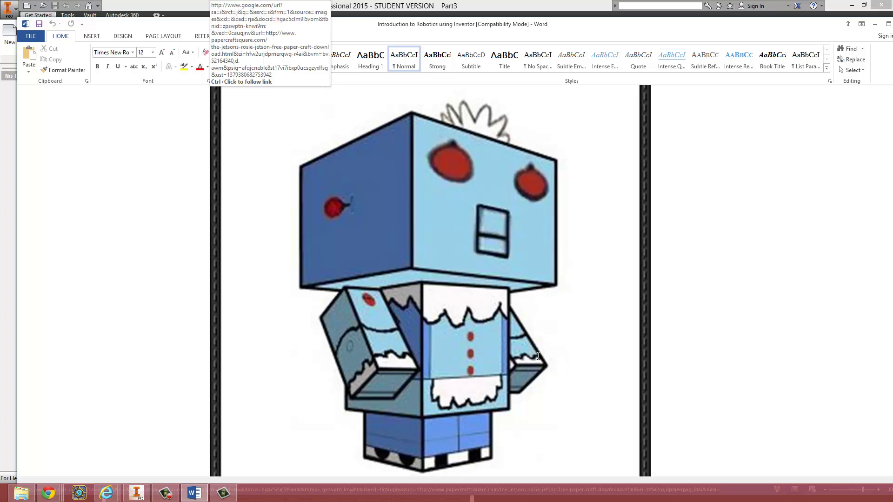
Minimize the Word document holding the robot reference picture
click(874, 23)
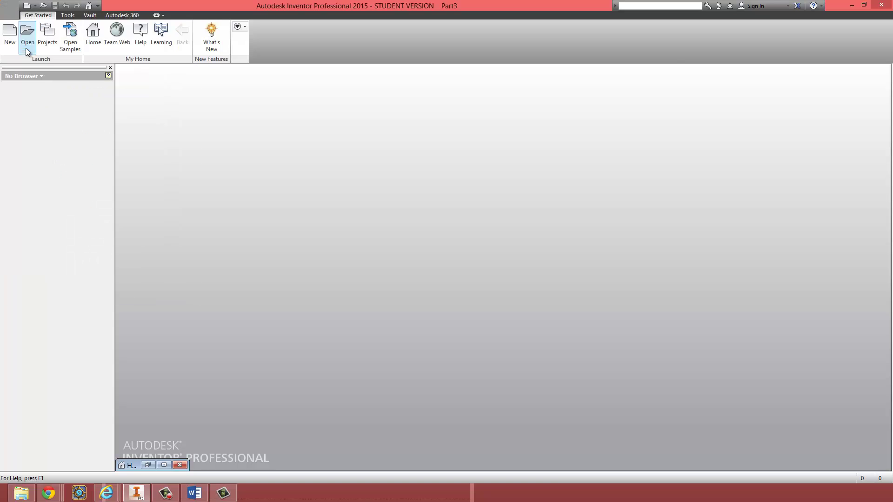
Create a new Standard.ipt part and start a 2D sketch on the XY plane
double_click(492, 95)
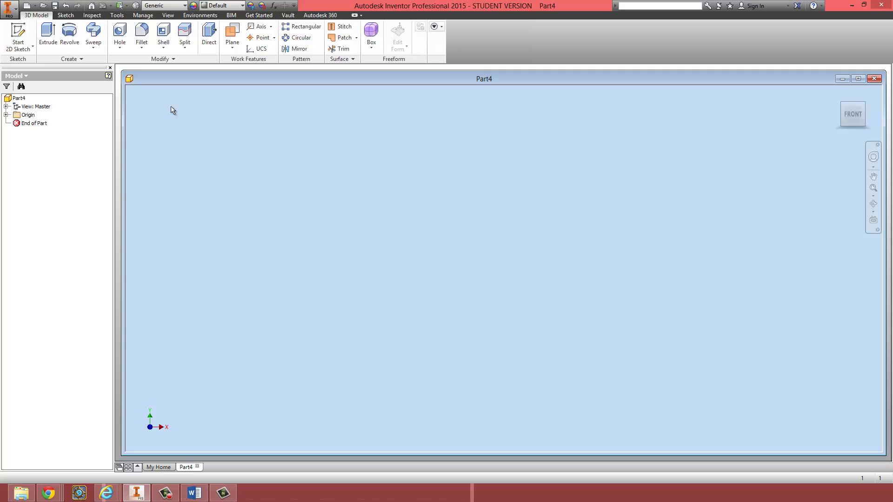
click(18, 33)
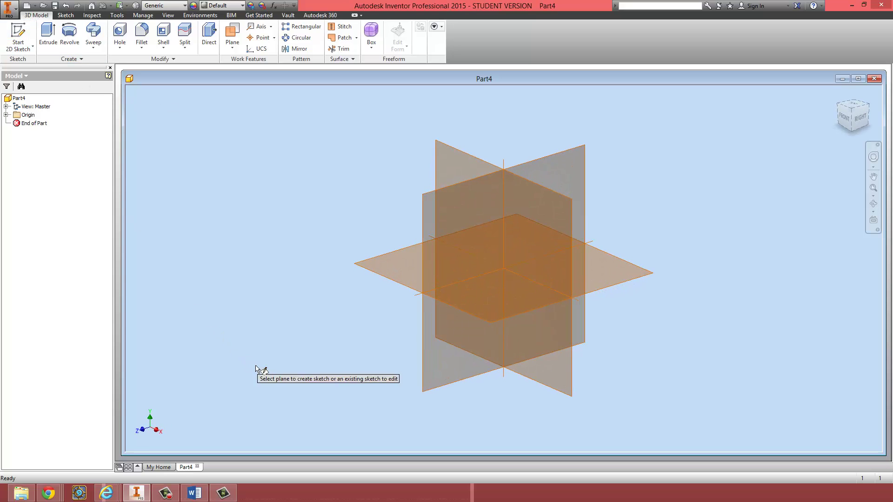
click(521, 264)
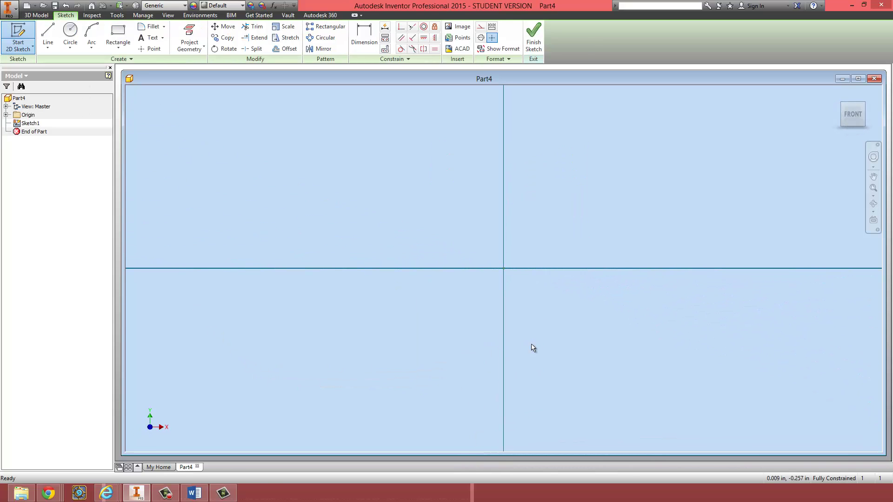
Pan the empty sketch to recentre the origin, then bring back the Word robot picture
key(F2)
mouse_move(538, 331)
mouse_down()
mouse_move(522, 307)
mouse_move(546, 331)
mouse_move(549, 353)
mouse_up()
key(Escape)
middle_drag(538, 319, 523, 279)
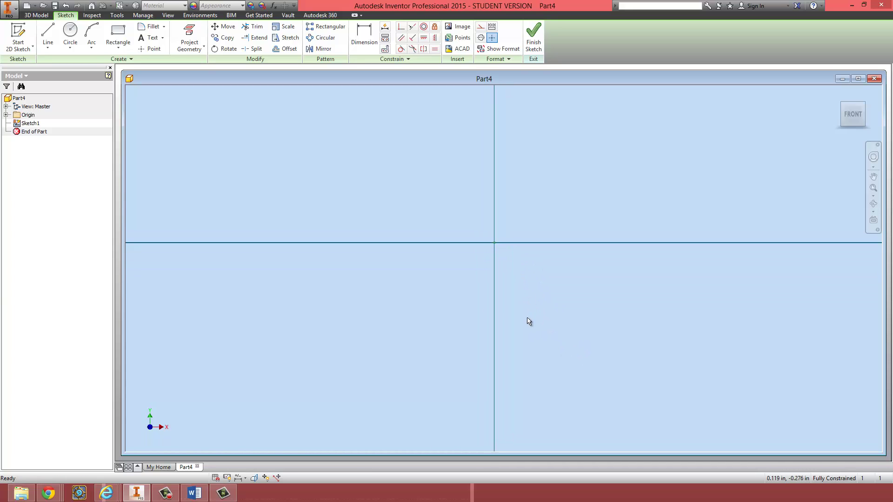
key(alt+Tab)
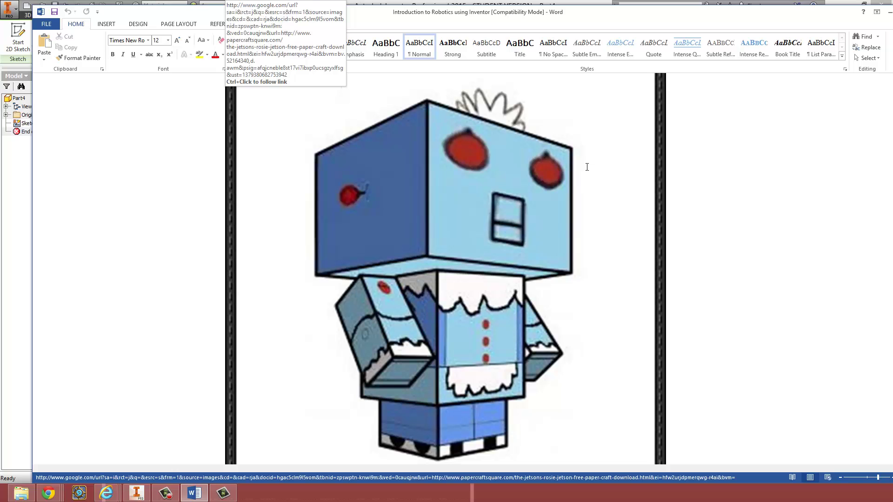
Return to Inventor and draw a rectangle for the robot head
click(591, 4)
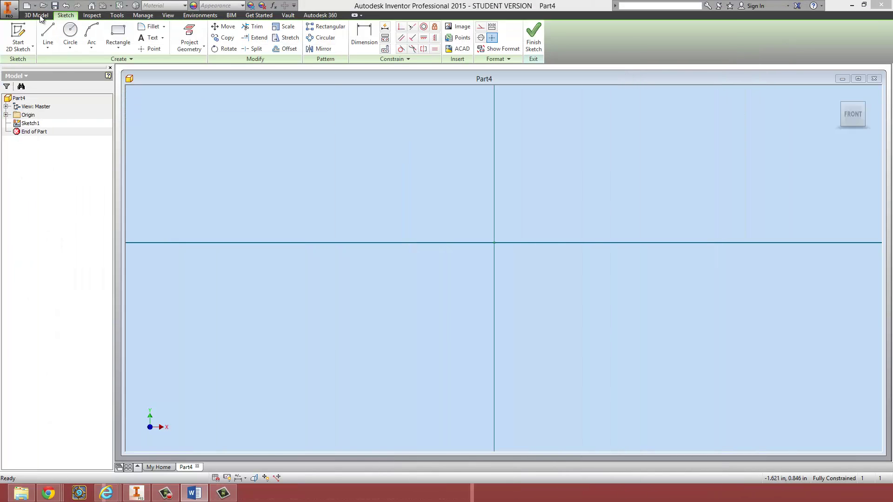
click(109, 42)
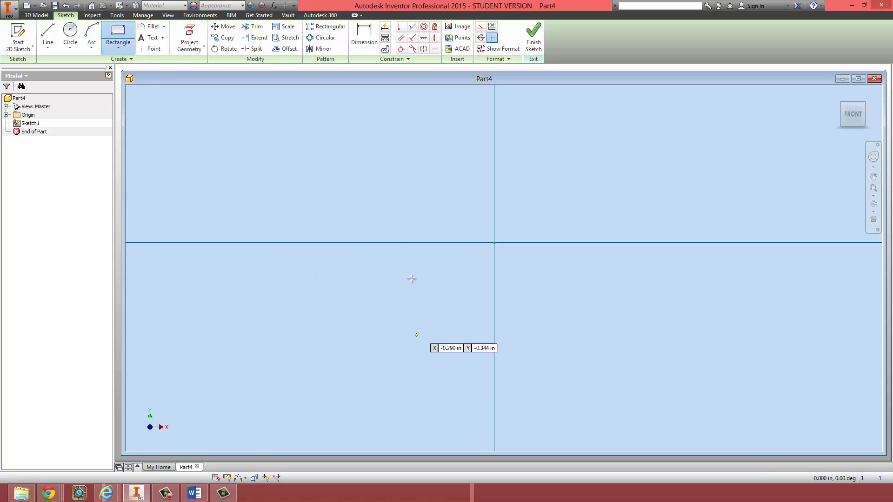
click(266, 129)
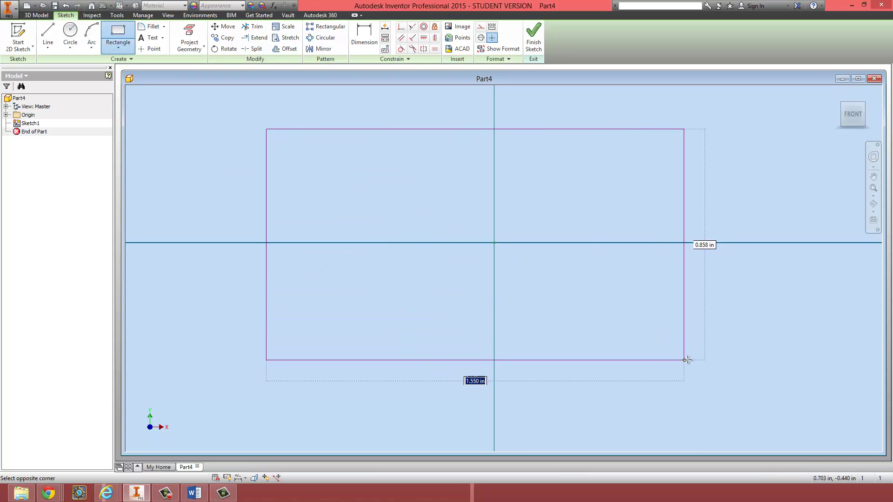
click(713, 361)
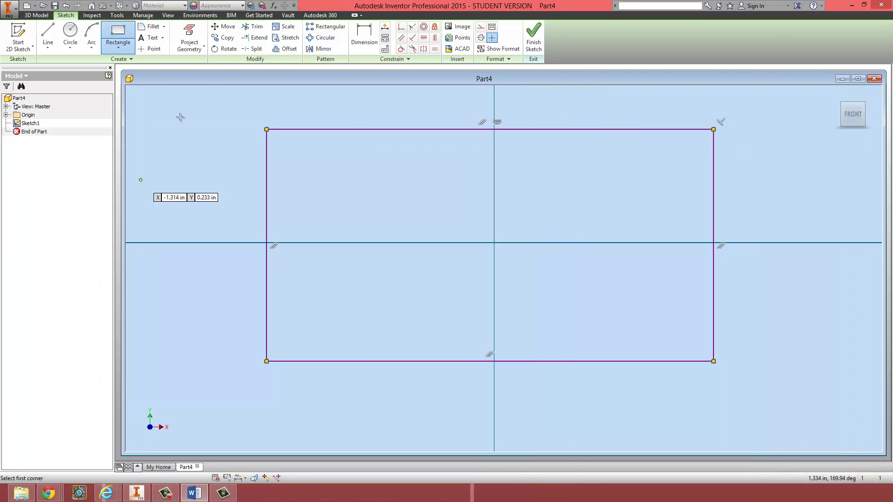
Dimension the rectangle 2.25 wide and 1.5 tall, then finish the sketch
click(360, 38)
click(531, 129)
click(528, 108)
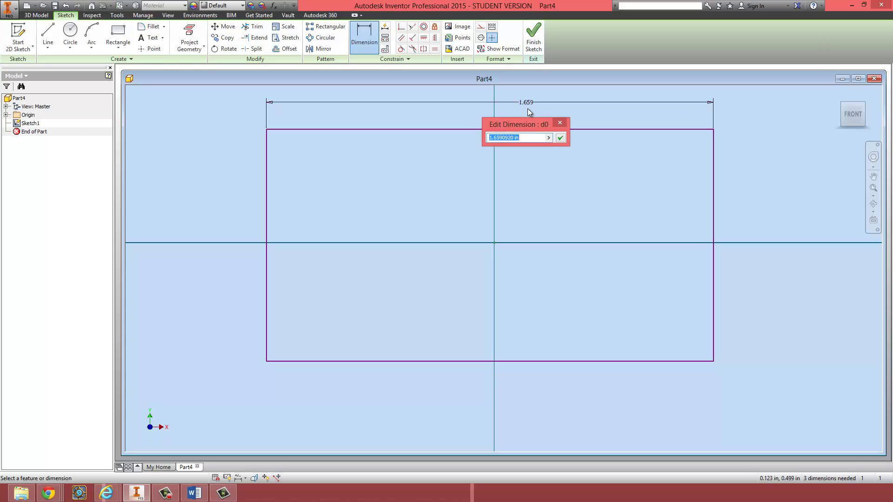
text(2.25)
key(Return)
scroll(539, 100, down, 3)
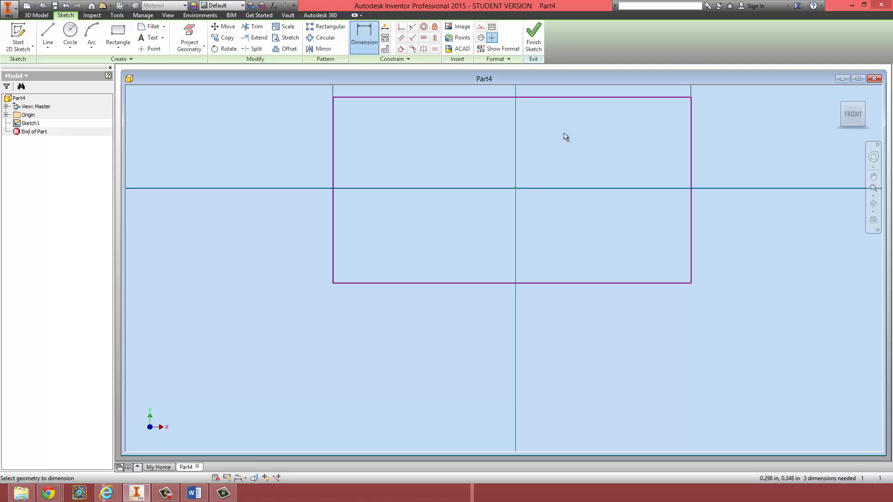
middle_drag(564, 138, 532, 226)
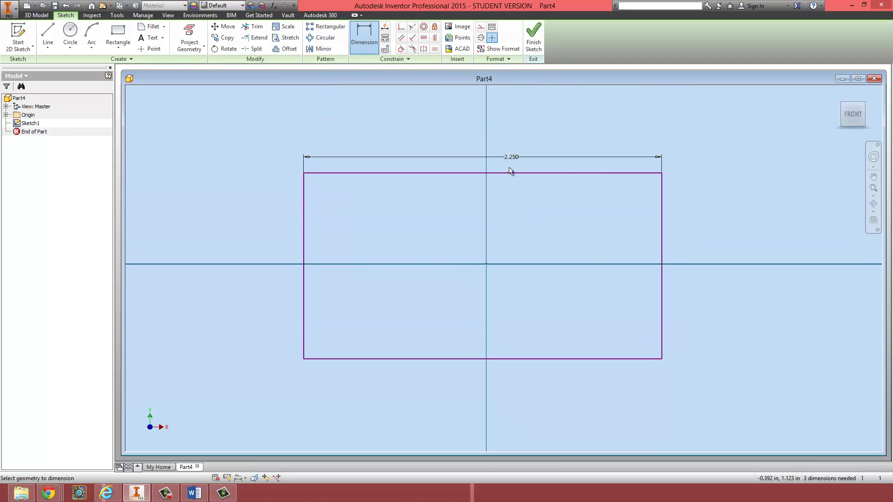
click(665, 255)
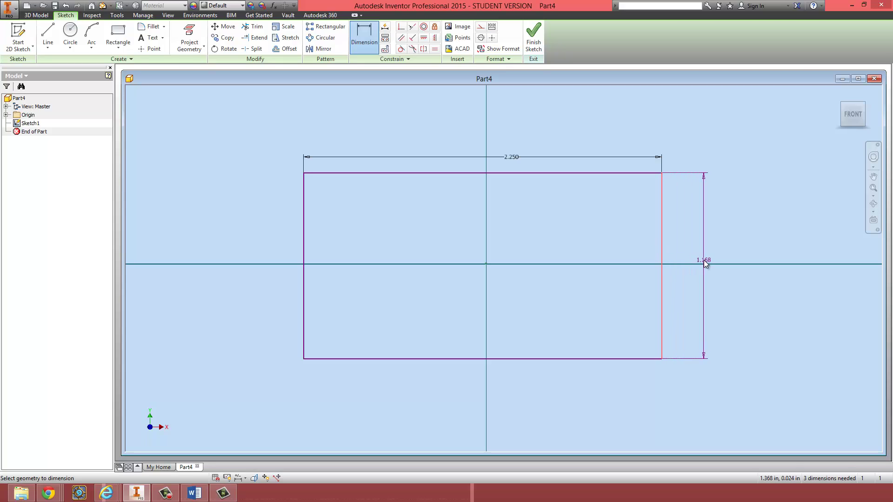
click(704, 260)
text(1.5)
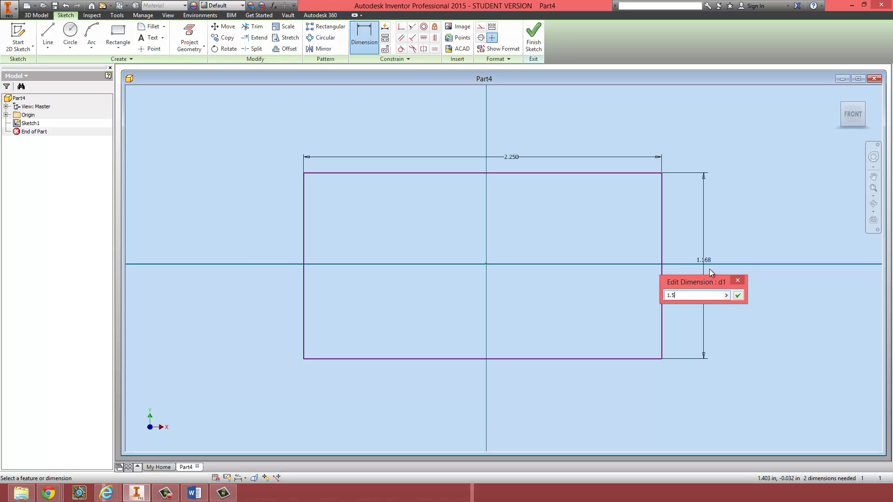
key(Return)
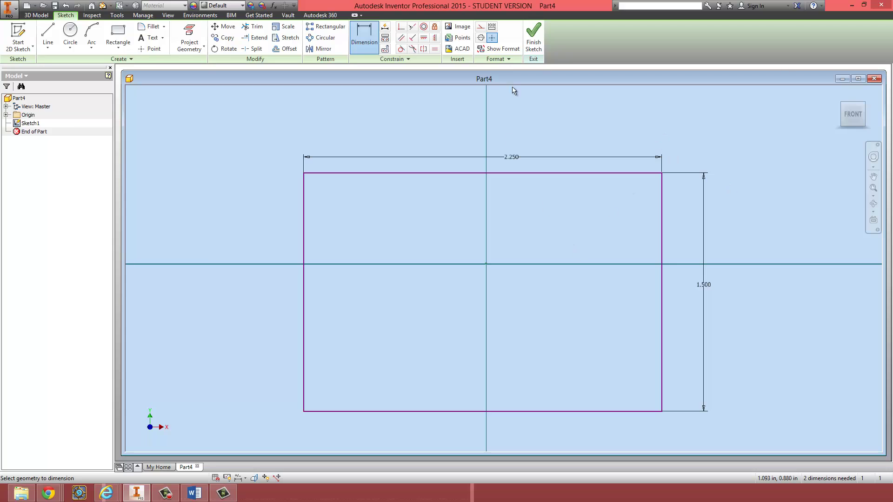
click(533, 38)
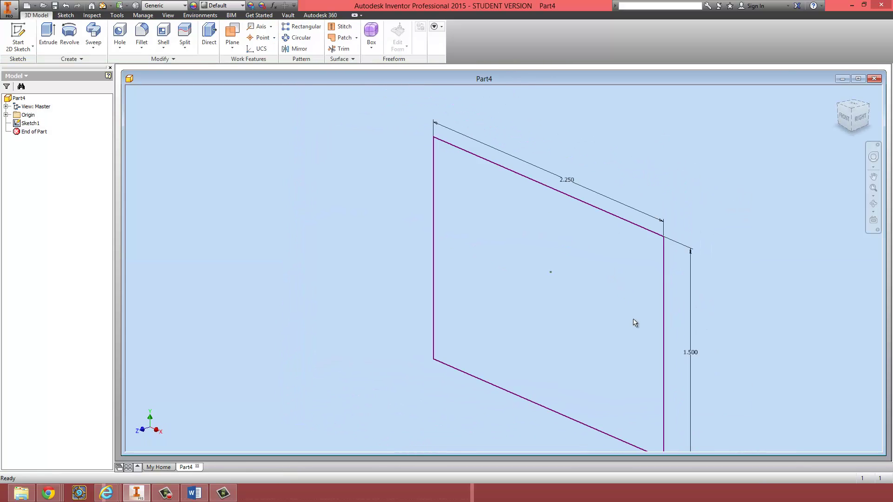
Extrude the 2.250 × 1.500 rectangle 1.65 in into a solid block, Extrusion1
click(48, 35)
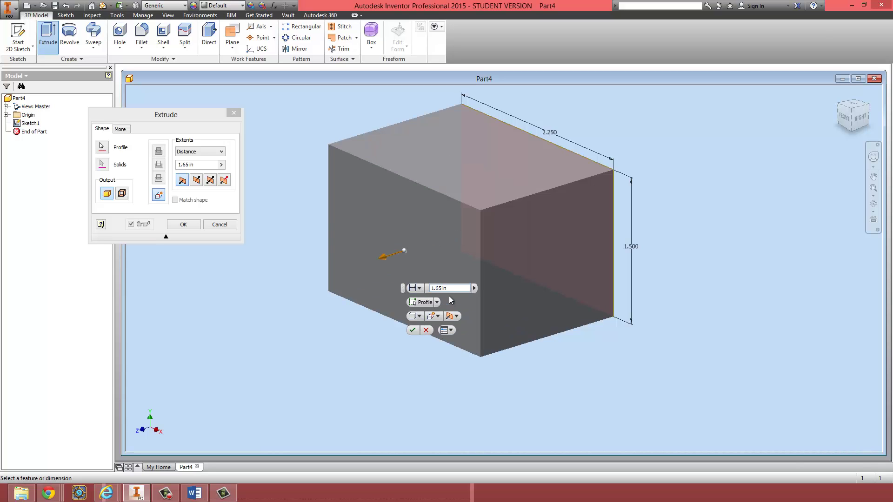
shift+middle_drag(476, 309, 522, 307)
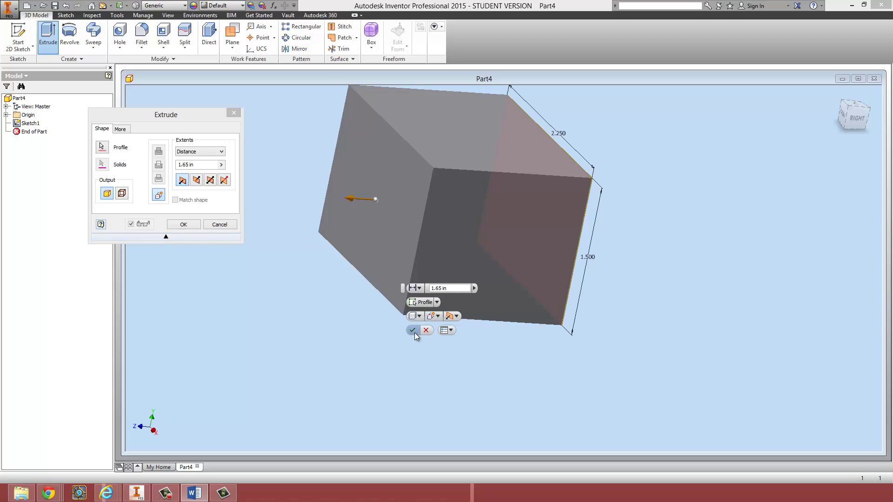
click(412, 330)
shift+middle_drag(433, 414, 611, 355)
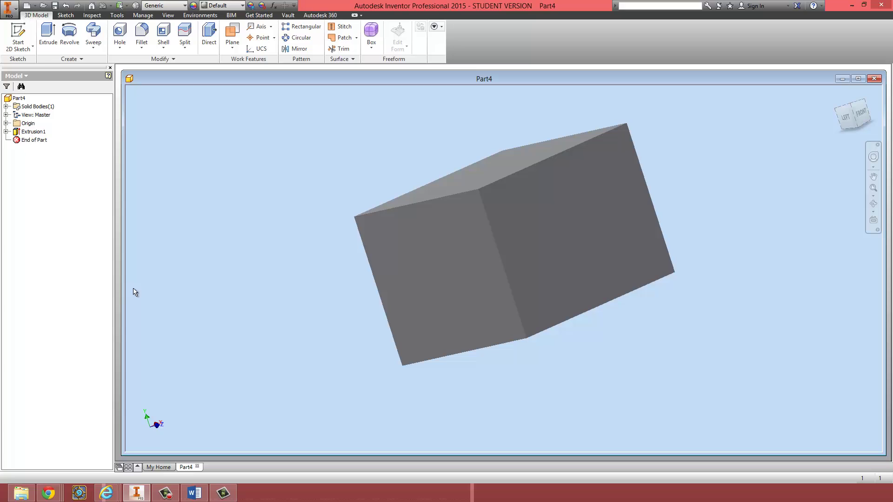
key(alt+Tab)
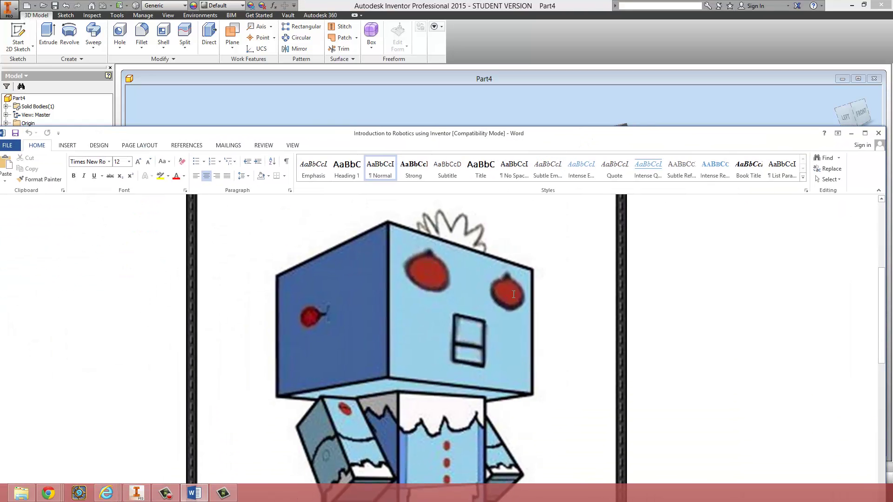
key(alt+Tab)
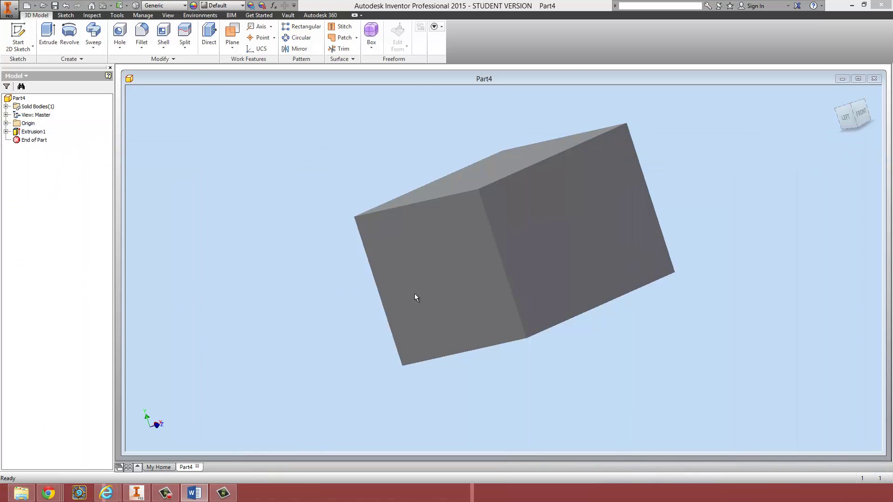
shift+middle_drag(465, 309, 642, 285)
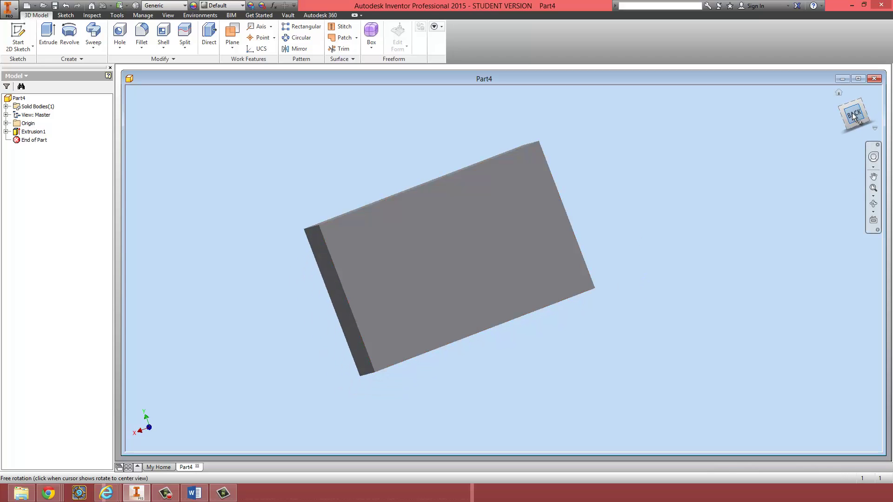
shift+middle_drag(769, 184, 537, 235)
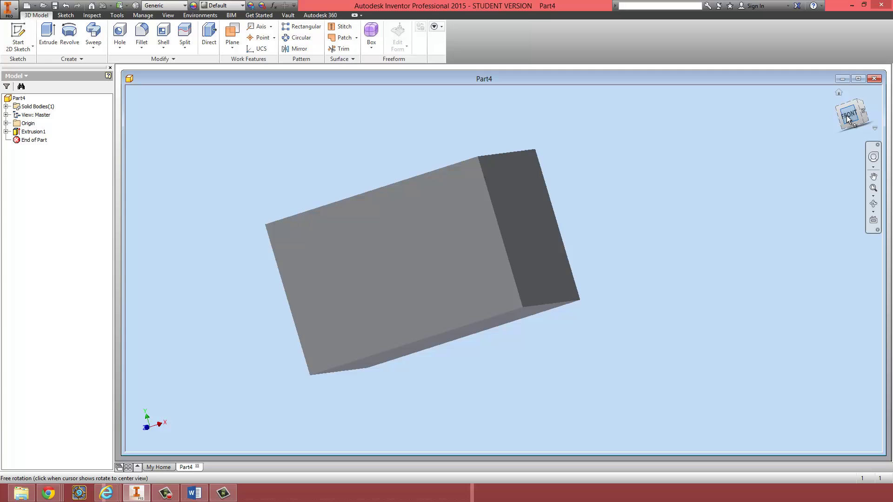
shift+middle_drag(683, 251, 662, 263)
key(F5)
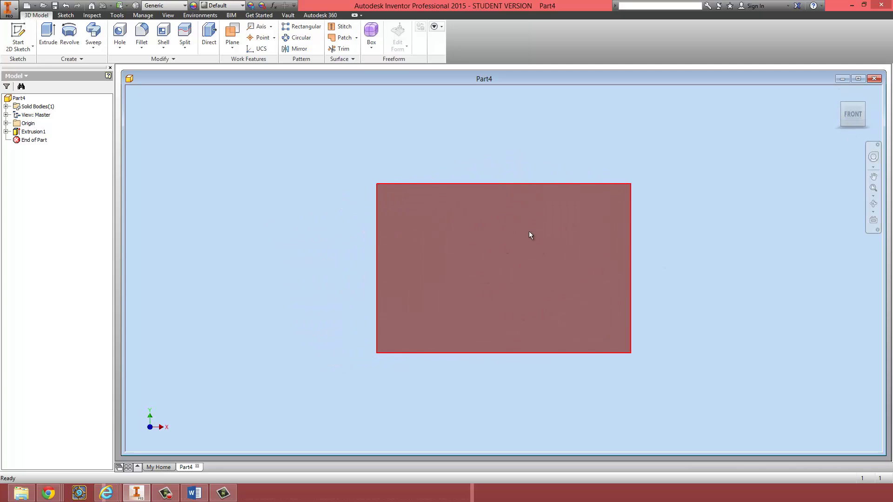
shift+middle_drag(530, 235, 520, 273)
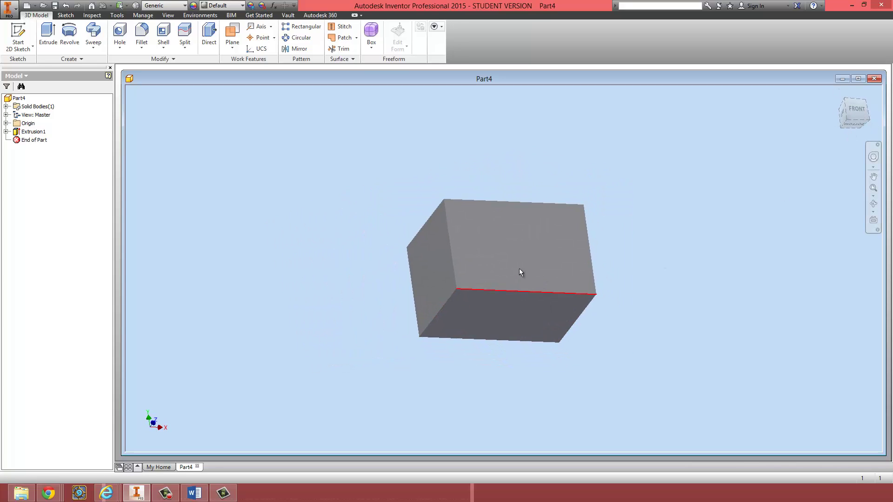
Start Sketch2 on the box's broad face after checking the robot reference picture
click(19, 32)
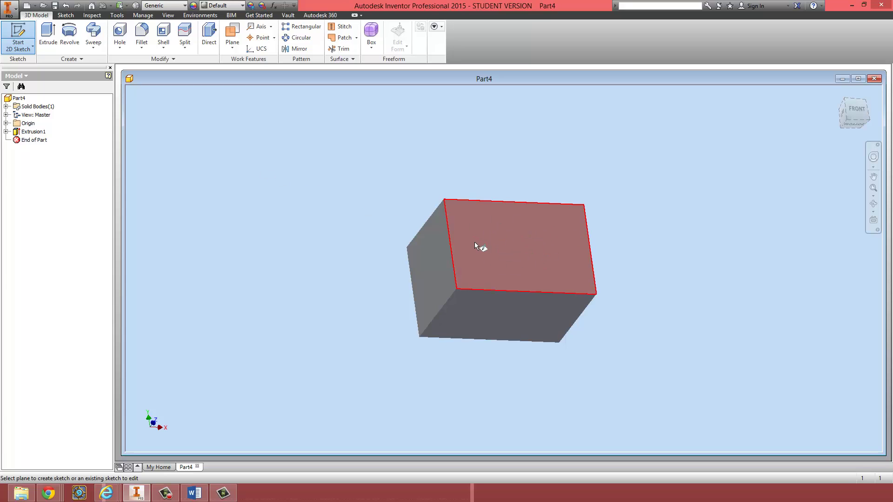
click(515, 238)
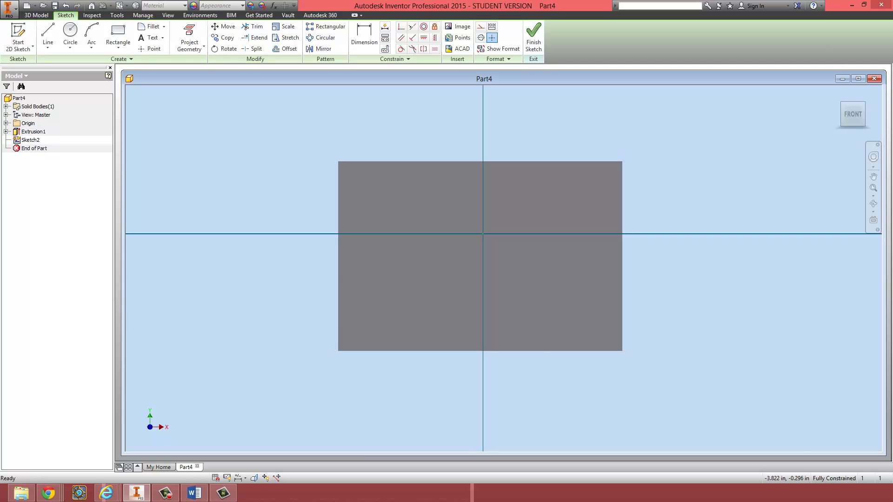
key(alt+Tab)
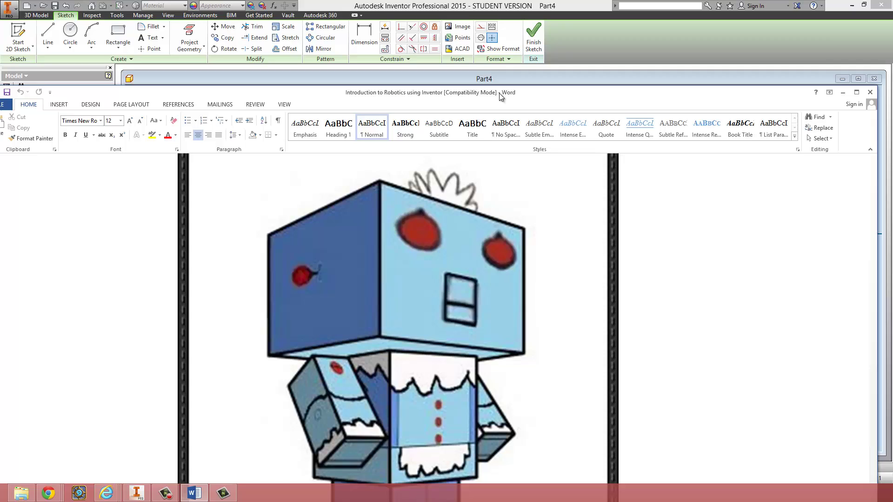
key(alt+Tab)
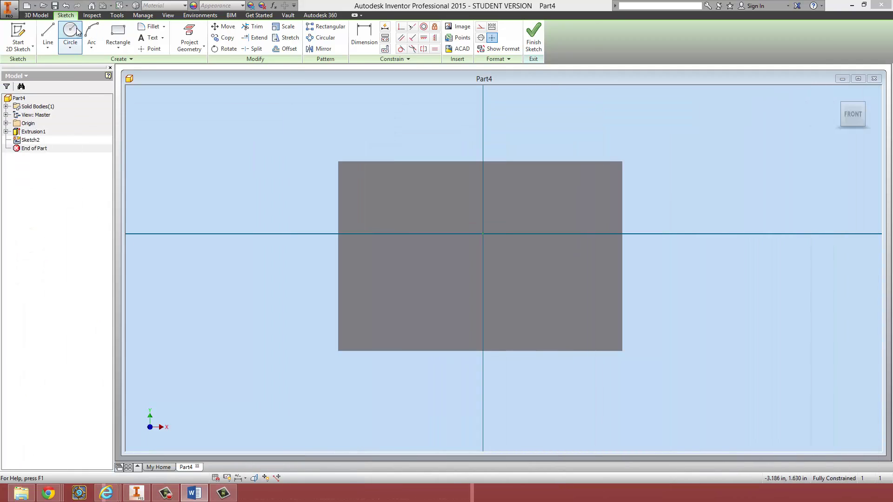
Draw two eye circles on the head face, the left one .5 in diameter
click(70, 34)
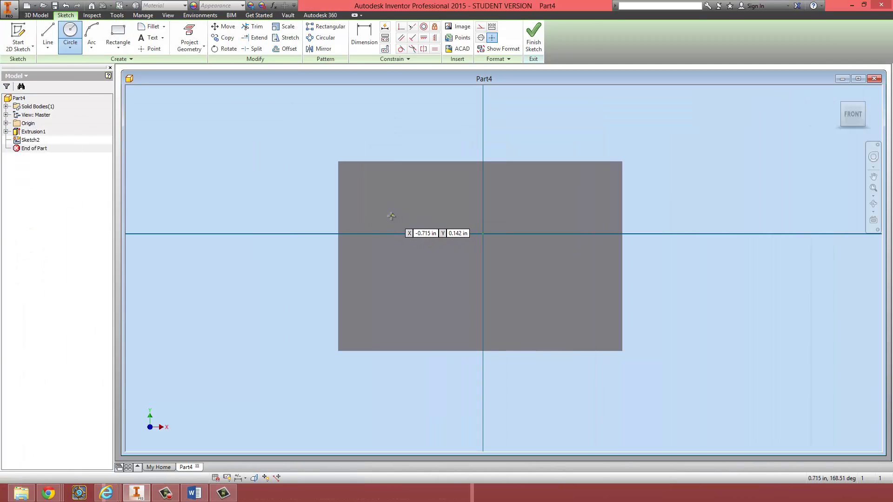
click(390, 216)
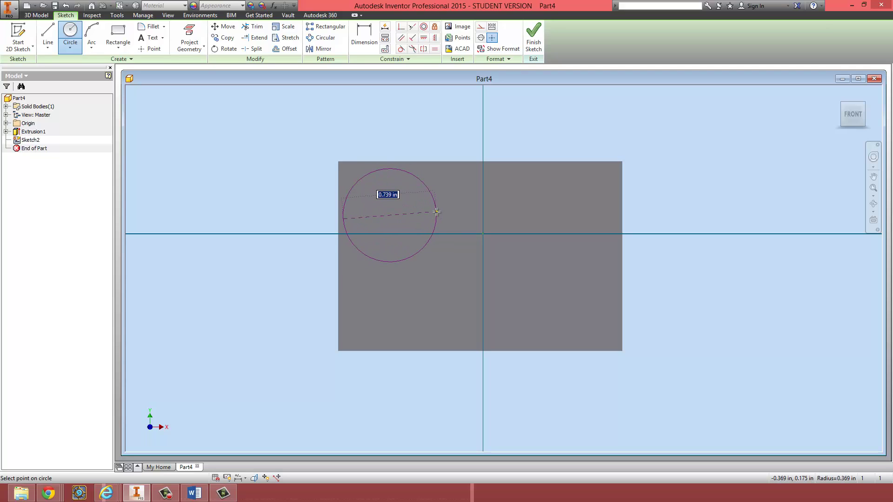
text(.5)
key(Return)
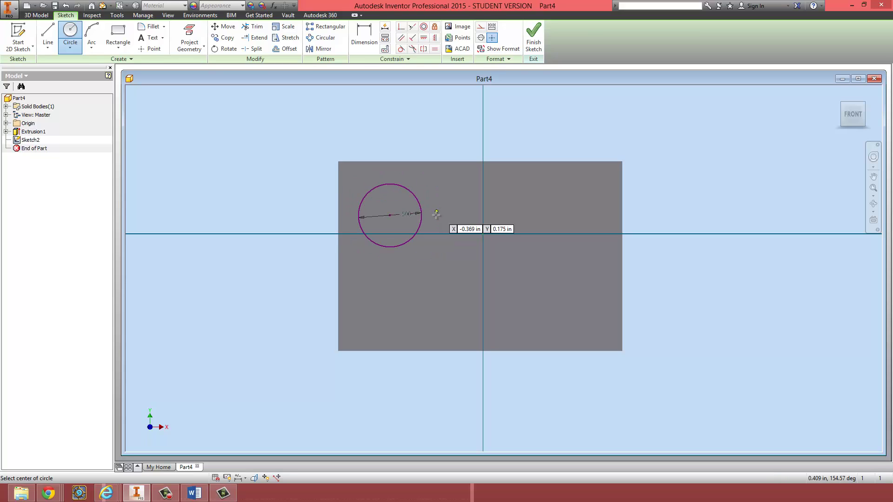
click(566, 208)
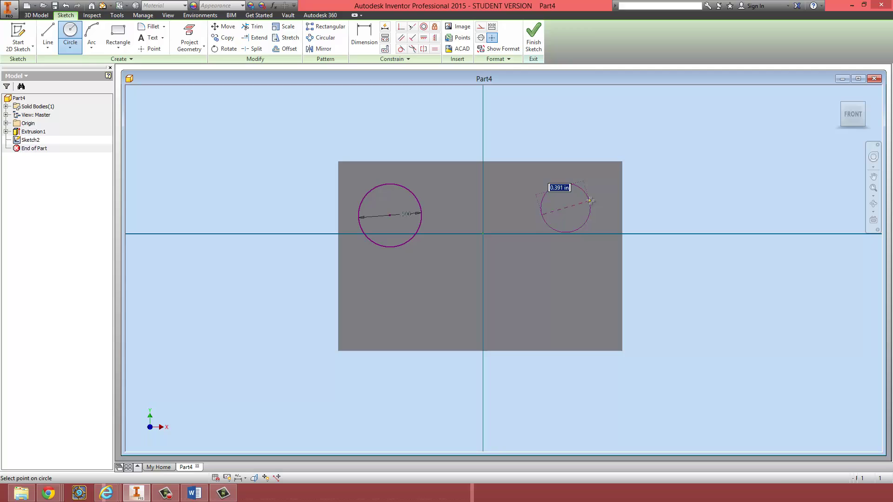
click(602, 206)
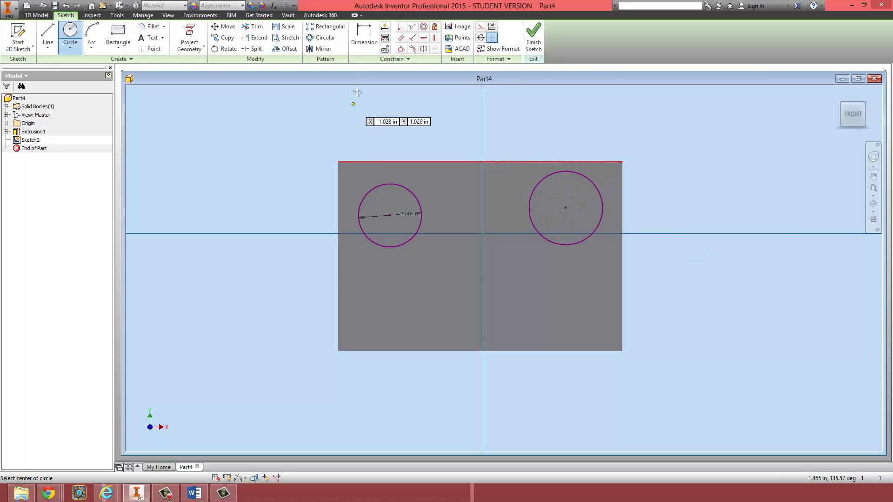
Dimension the right circle's diameter to .5 and move the left diameter label above the head
click(364, 37)
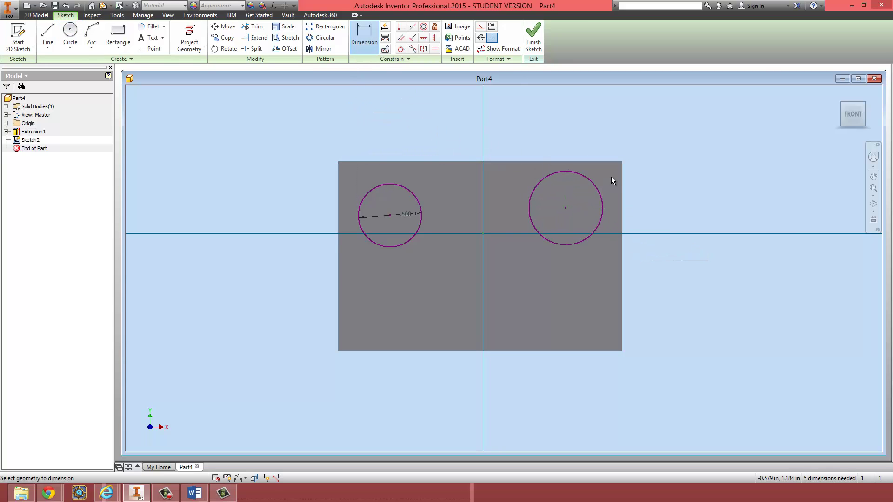
click(585, 180)
click(633, 128)
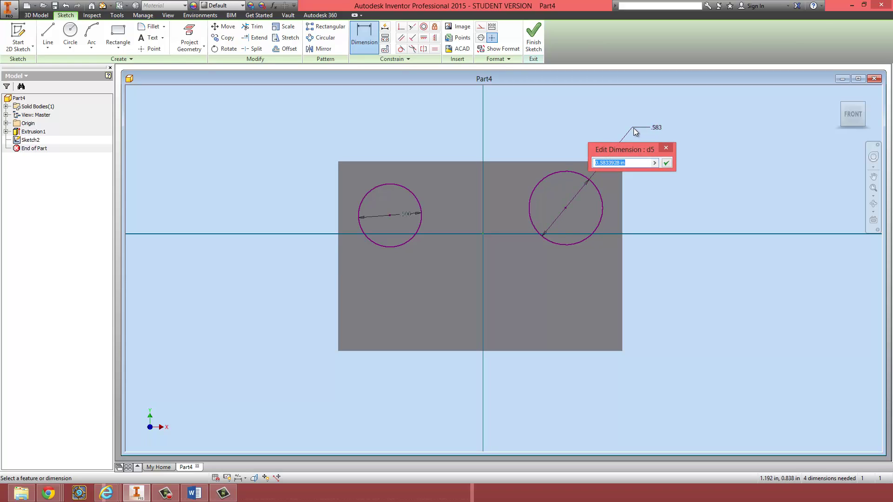
text(.5)
key(Return)
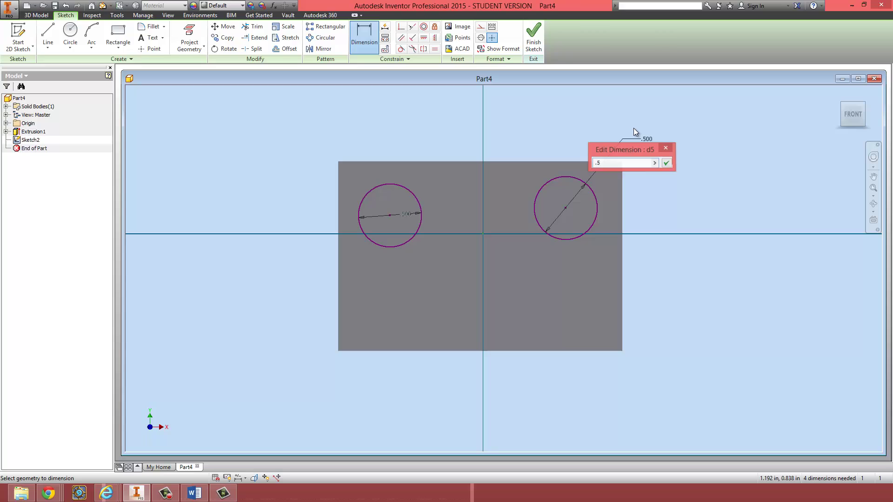
scroll(445, 182, up, 3)
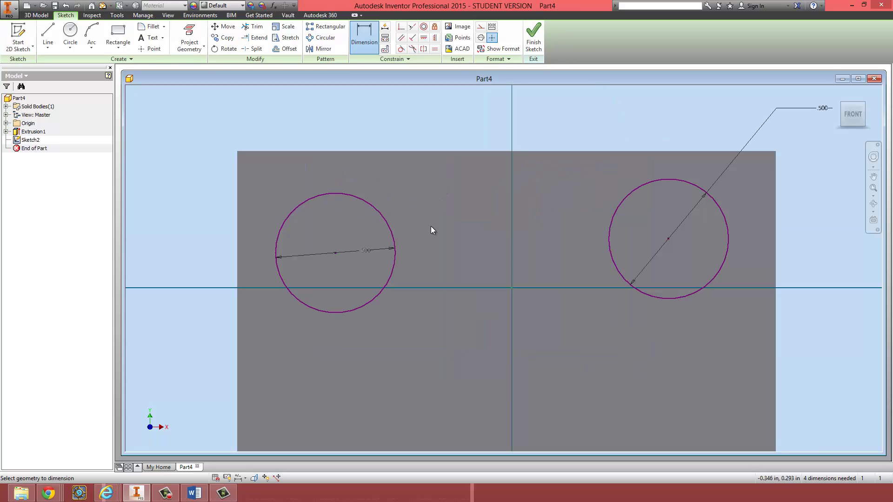
key(Escape)
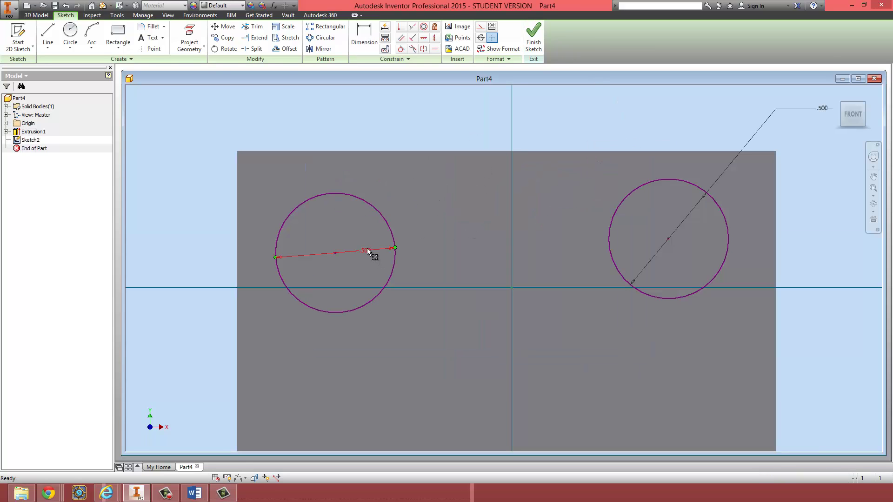
drag(370, 254, 450, 122)
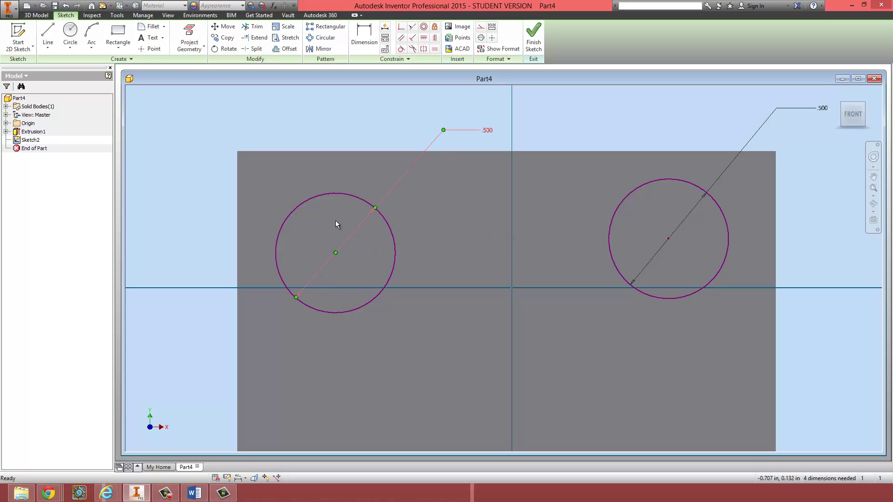
scroll(577, 244, down, 3)
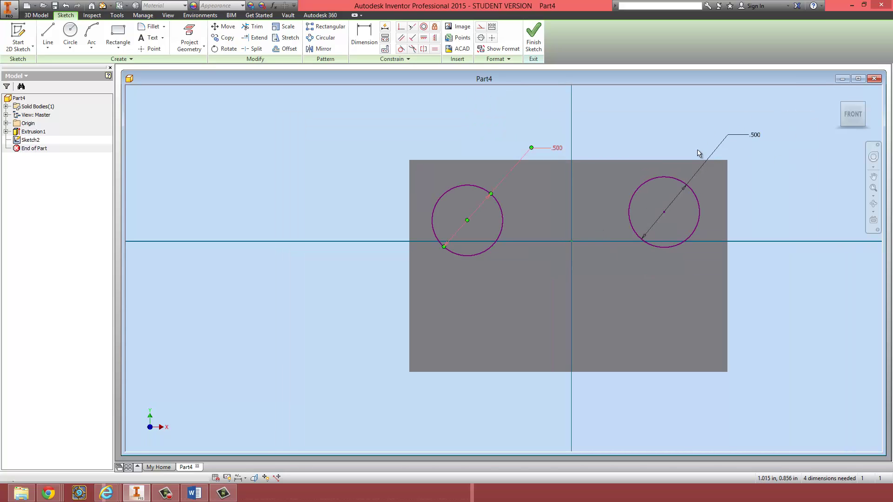
scroll(466, 208, up, 3)
scroll(494, 221, down, 2)
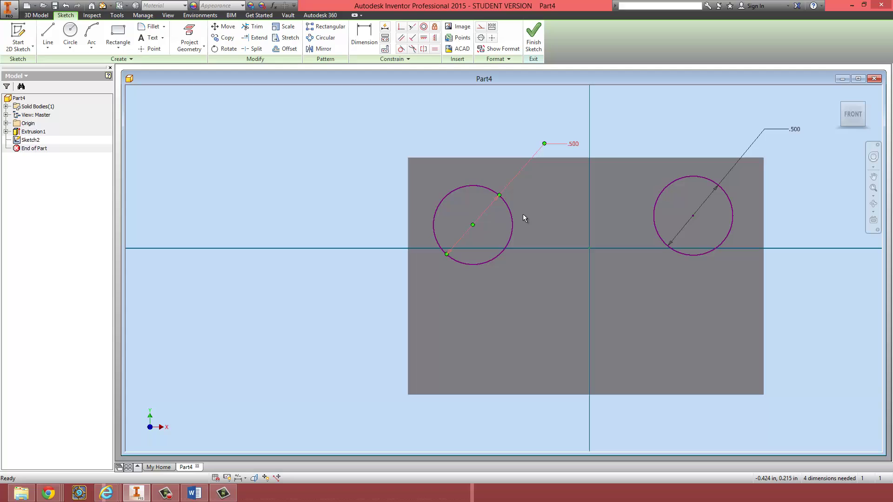
click(470, 227)
Position the left eye circle .425 below the top edge and .425 from the left edge
click(370, 45)
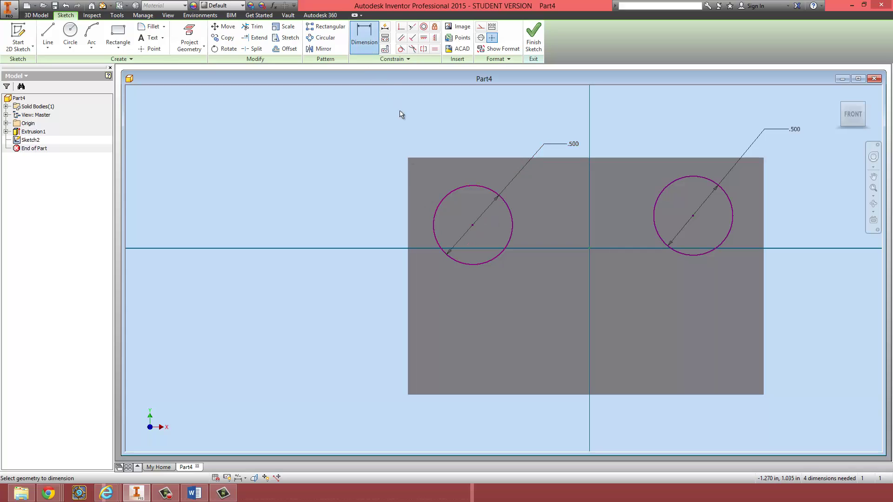
click(372, 47)
click(473, 159)
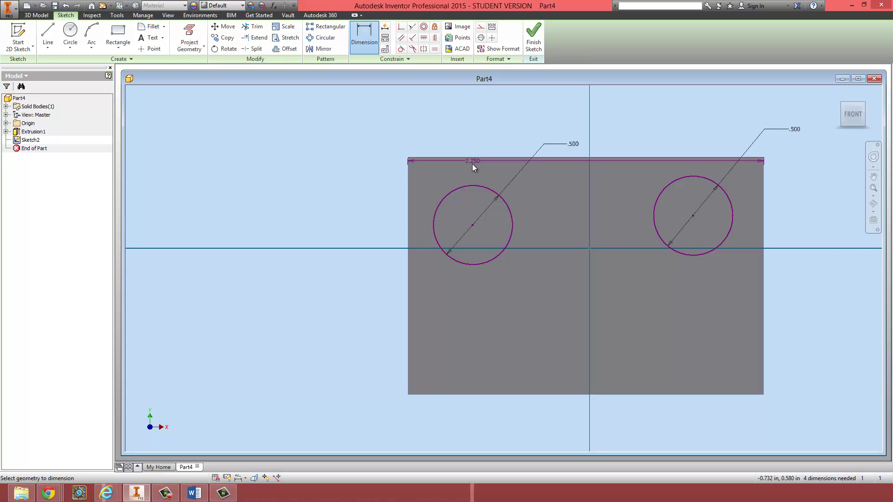
click(472, 226)
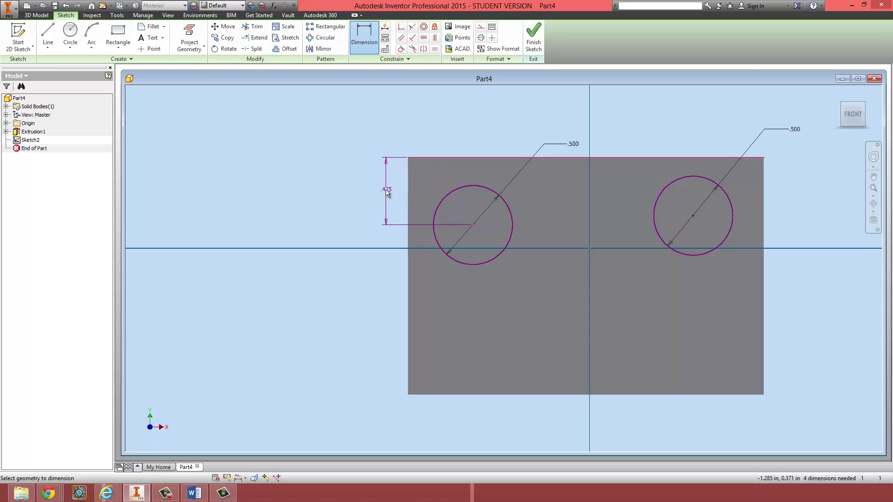
click(374, 194)
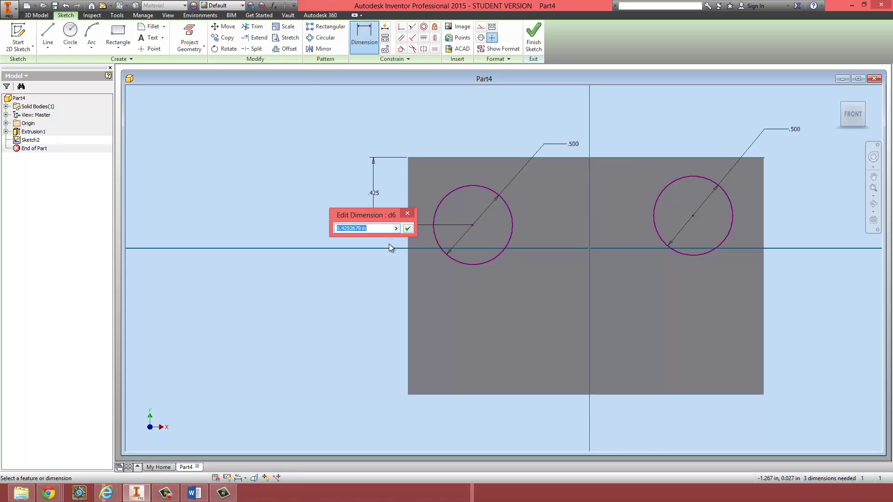
text(.425)
key(Return)
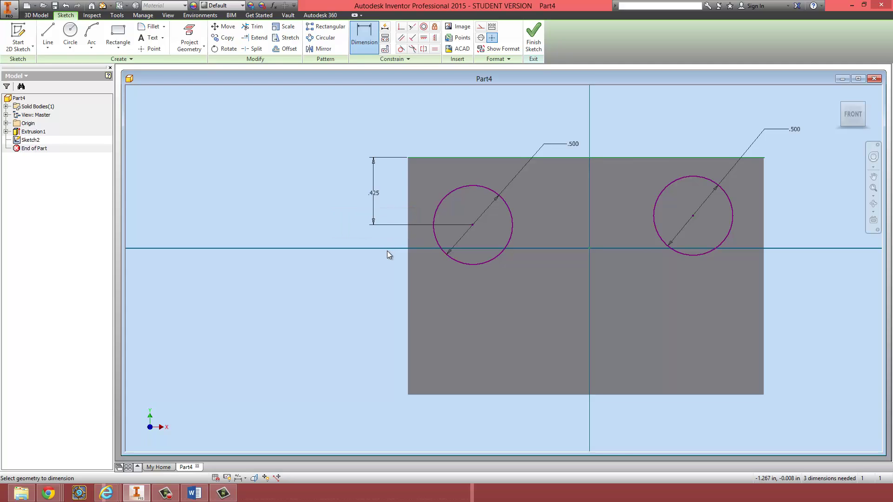
click(472, 224)
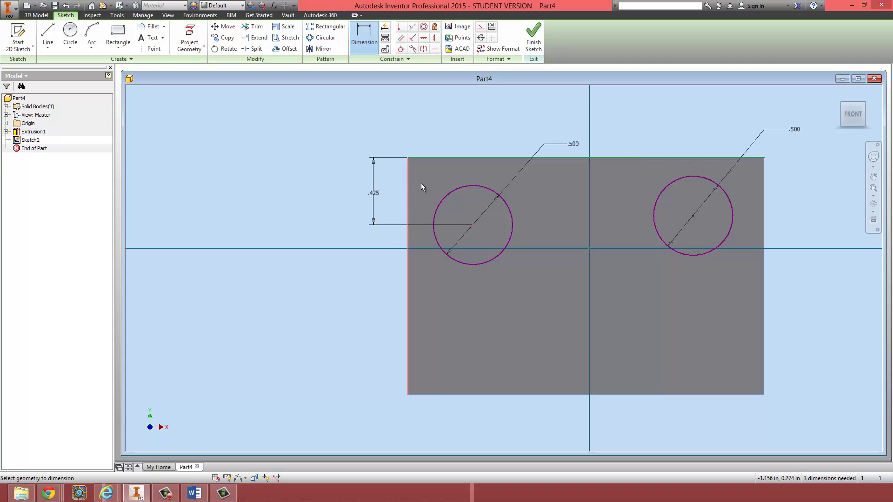
click(408, 192)
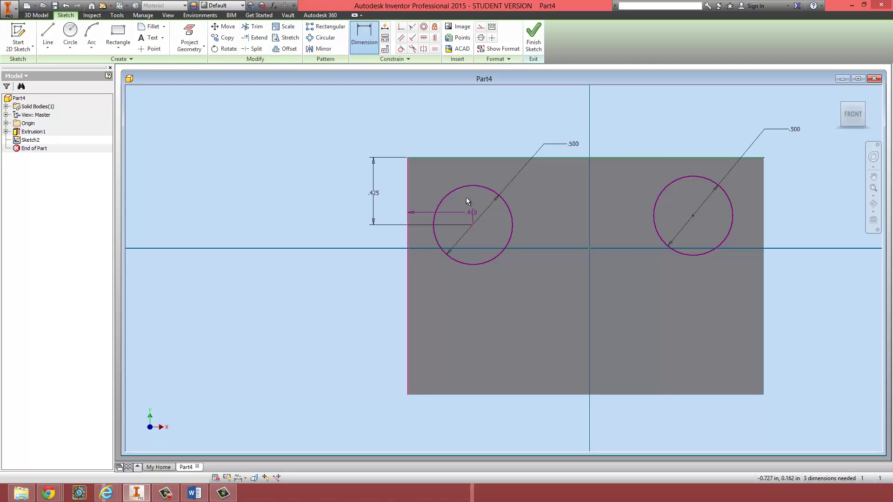
click(442, 119)
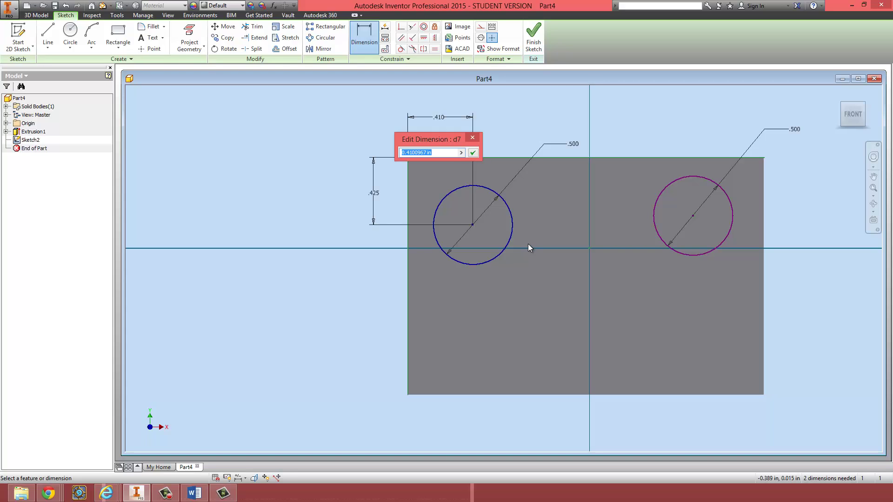
text(.425)
key(Return)
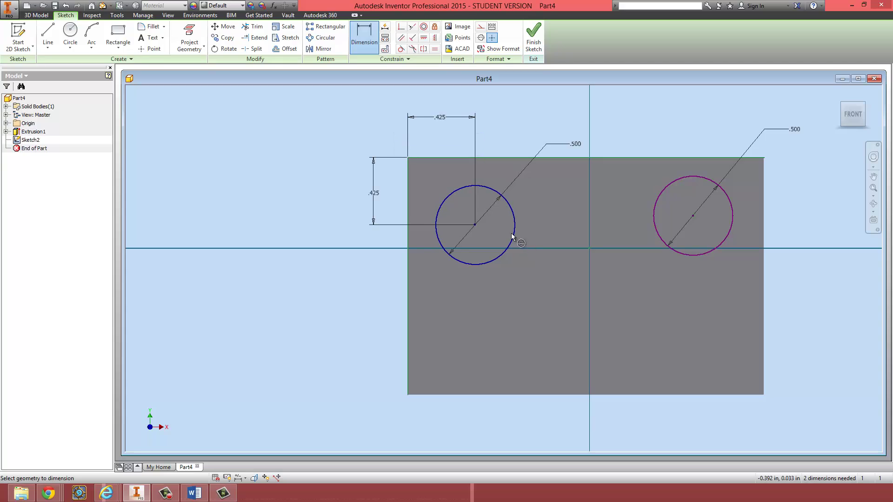
Position the right eye circle .425 from the right and top edges, then finish the sketch
click(763, 203)
click(693, 216)
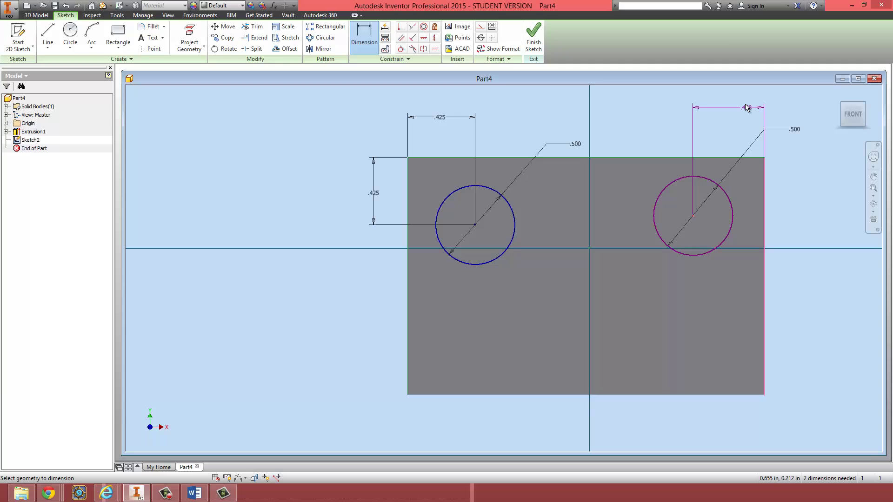
click(729, 113)
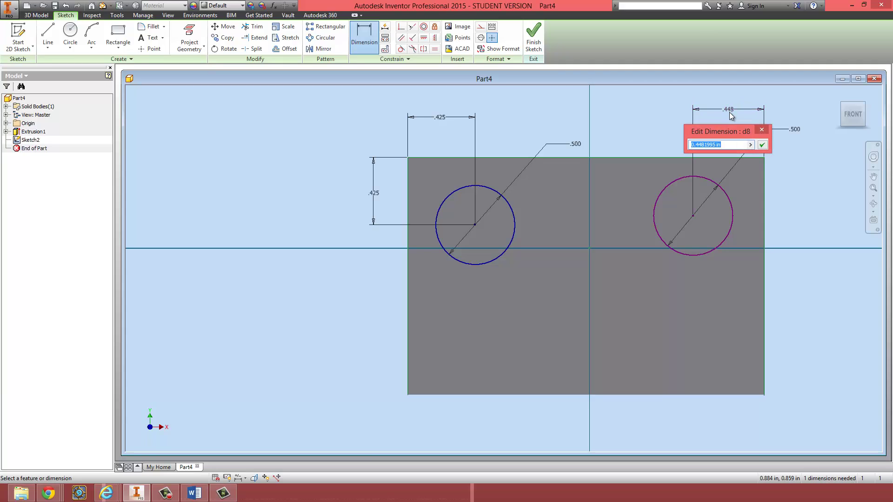
text(.425)
key(Return)
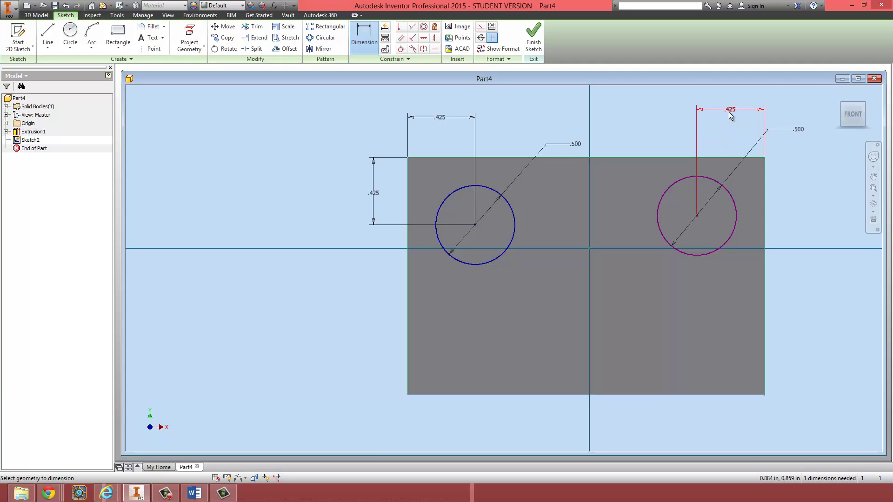
click(699, 216)
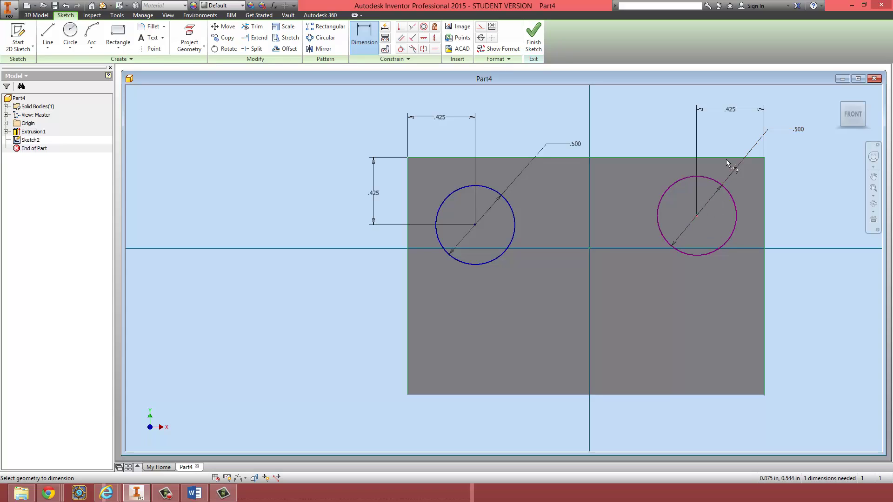
click(727, 158)
click(809, 189)
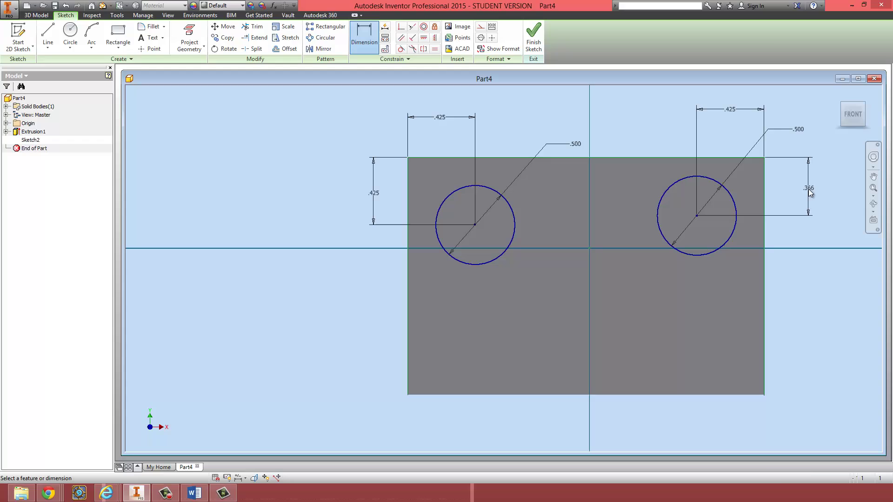
text(.425)
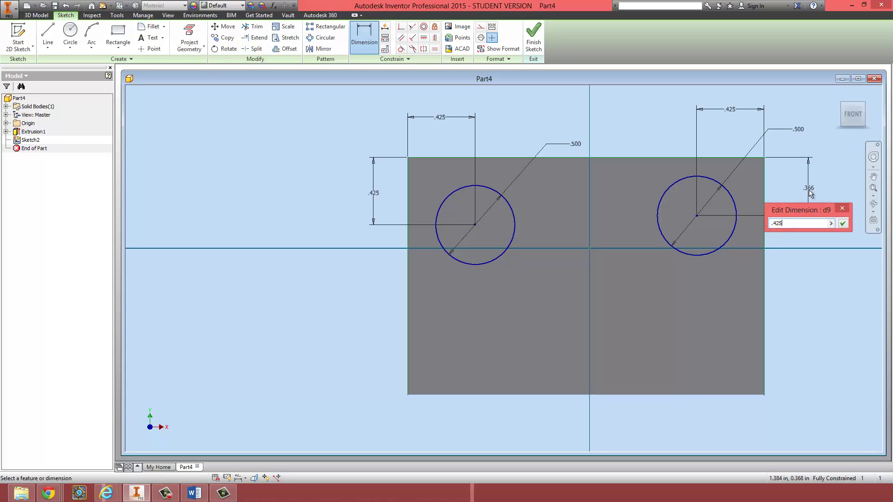
key(Return)
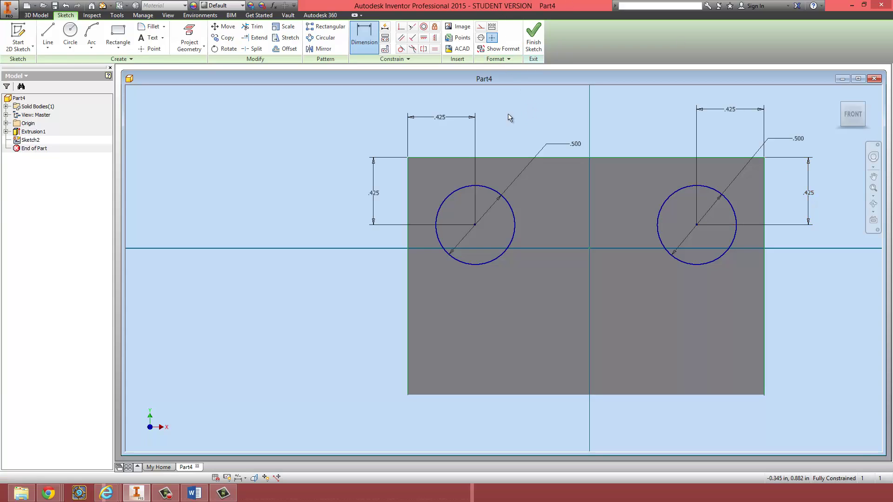
click(534, 37)
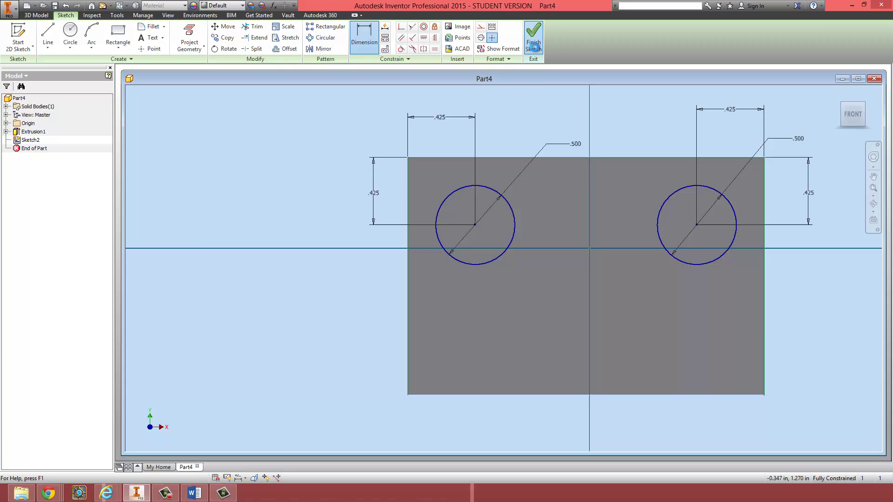
Extrude both eye circles .04 in as Extrusion2
scroll(490, 237, up, 5)
scroll(486, 234, down, 3)
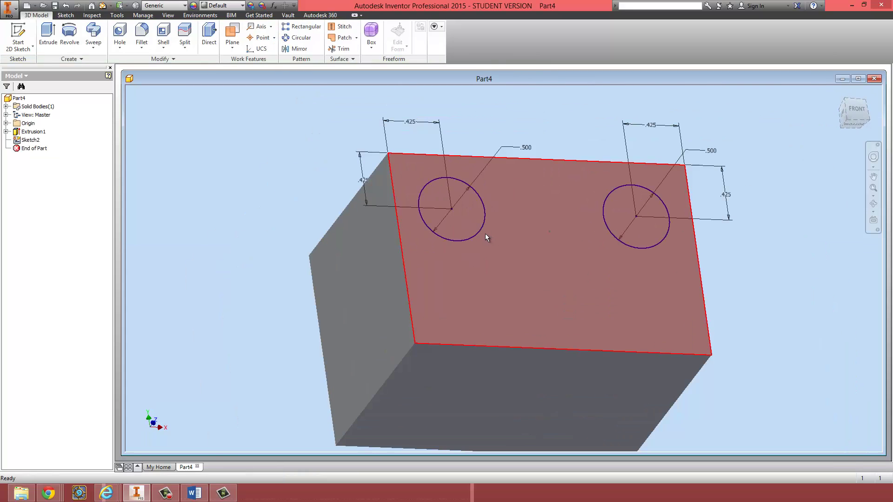
click(48, 38)
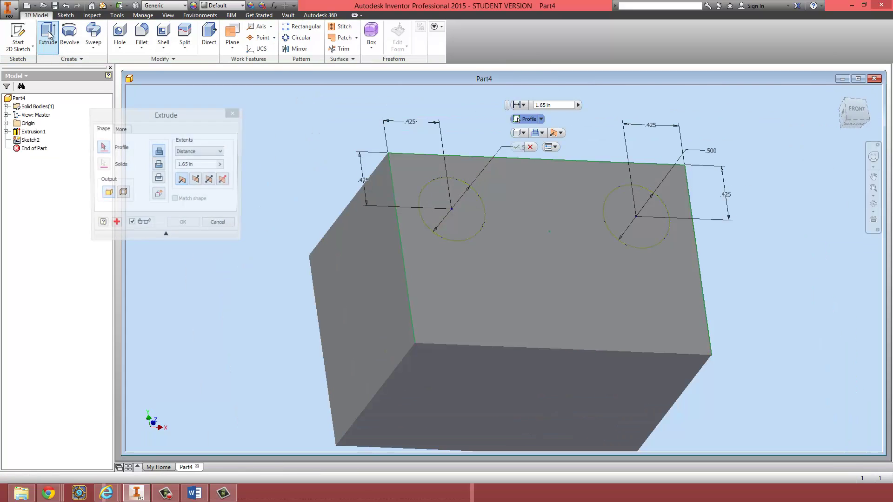
click(456, 230)
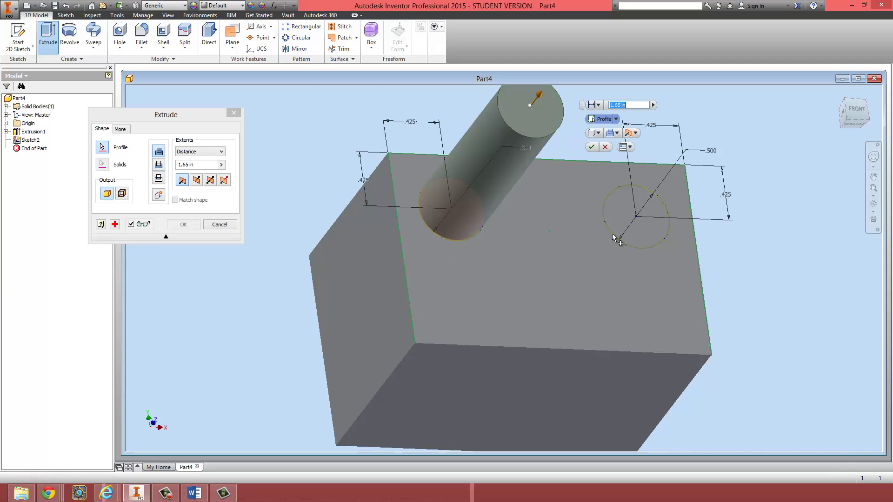
click(642, 223)
shift+middle_drag(501, 291, 544, 274)
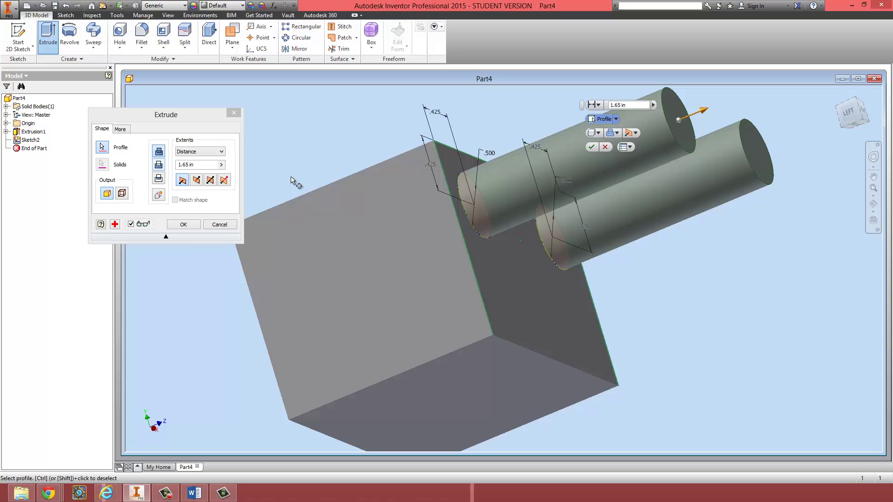
scroll(497, 151, up, 2)
scroll(544, 151, down, 3)
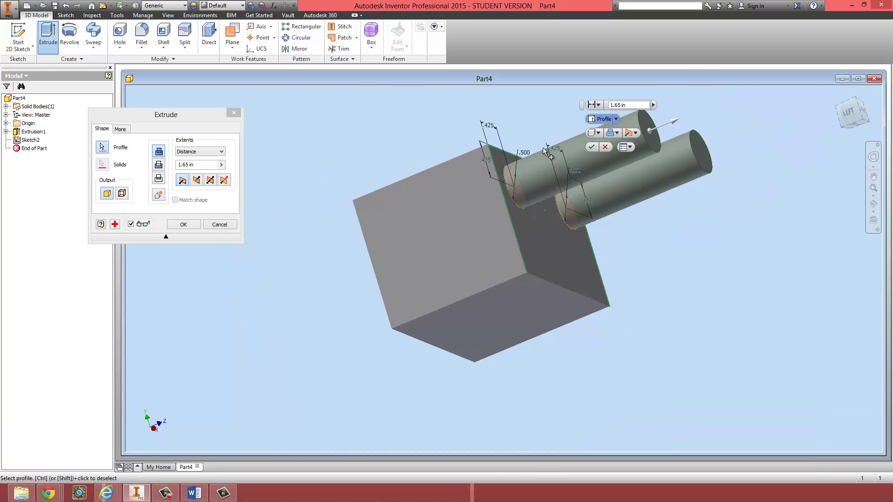
scroll(544, 149, up, 3)
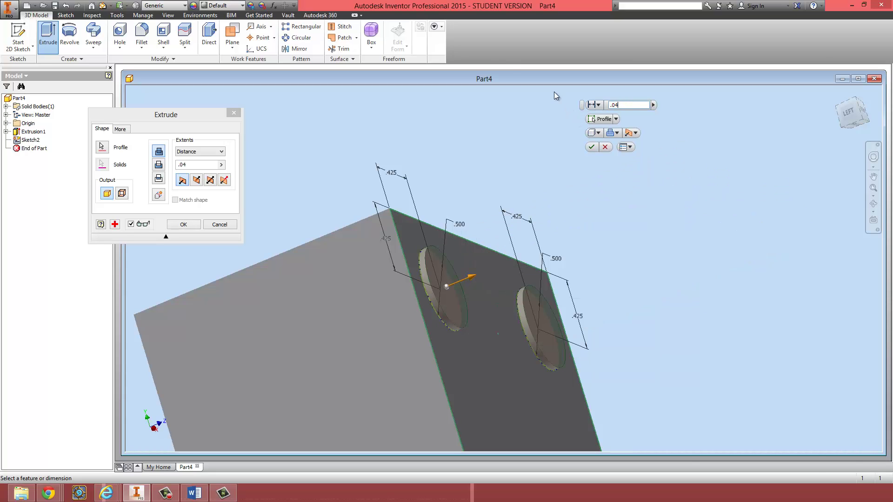
middle_drag(508, 275, 510, 191)
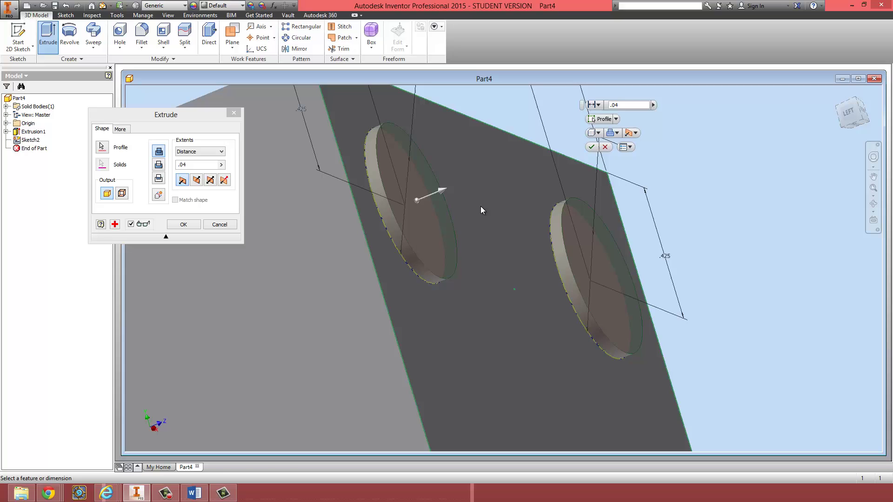
scroll(367, 272, down, 3)
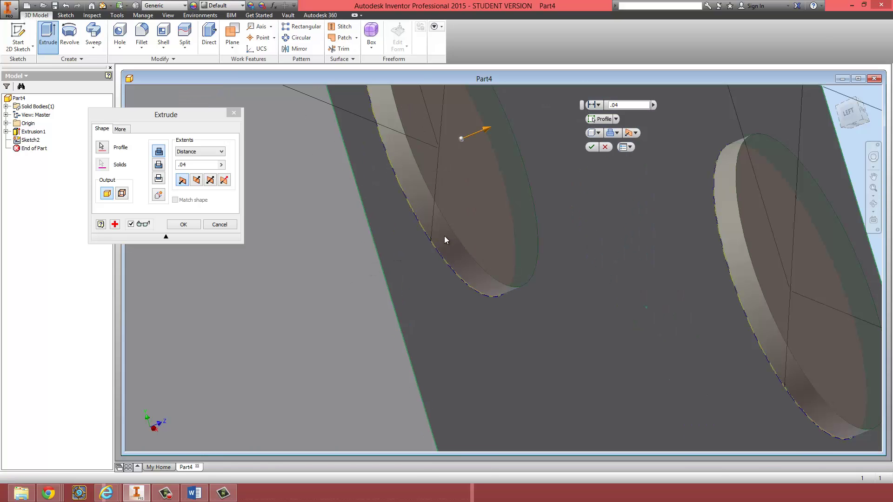
scroll(485, 260, up, 5)
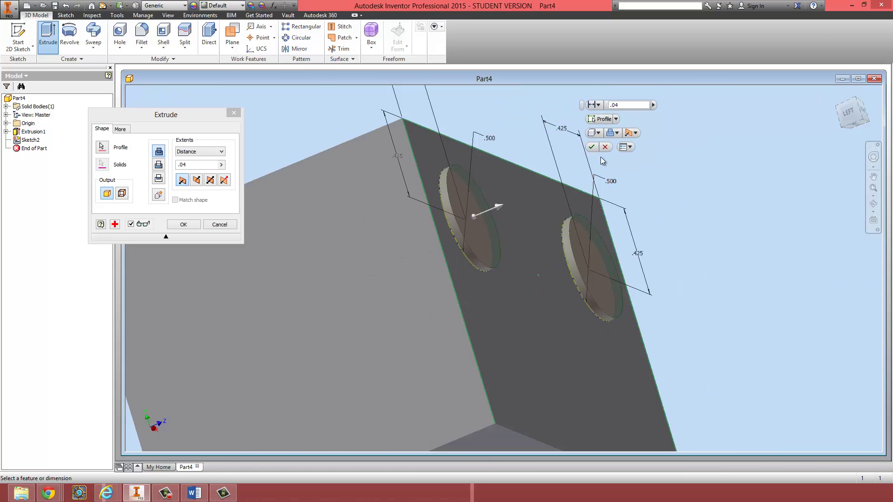
click(592, 147)
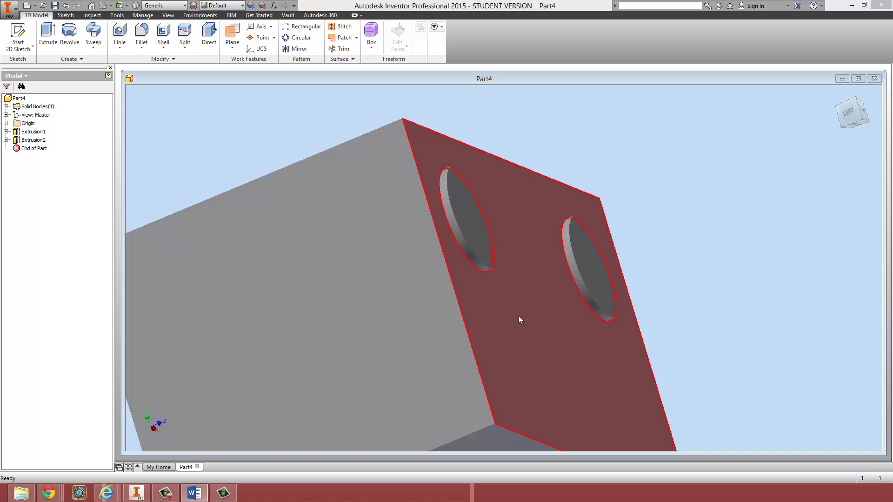
shift+middle_drag(518, 317, 465, 309)
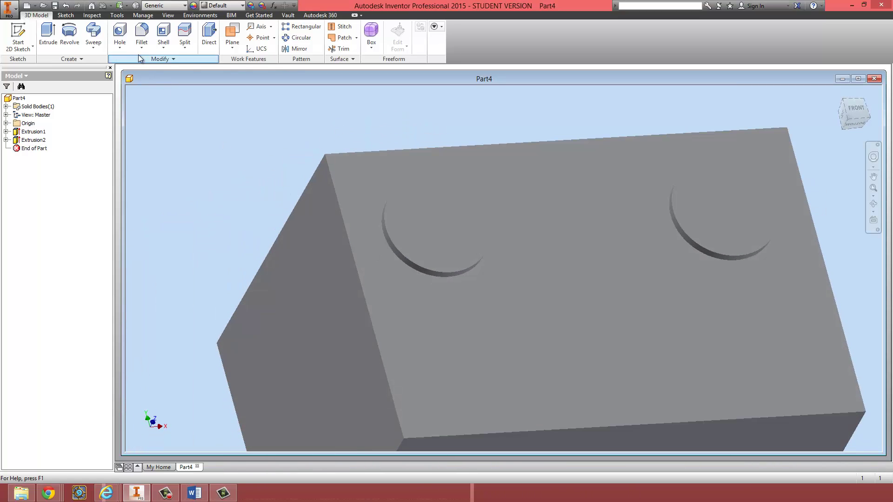
Colour both eye disks and the left disk's side red, then bring up the Word reference
click(117, 15)
click(132, 38)
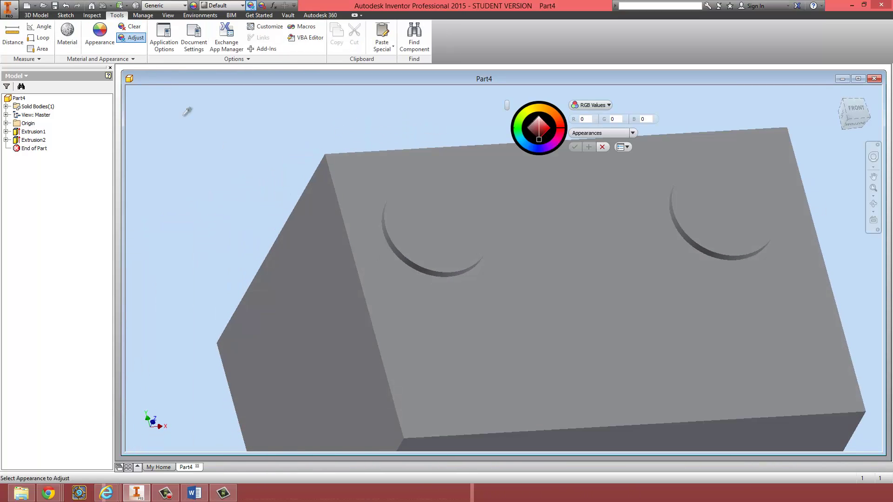
click(420, 254)
click(559, 132)
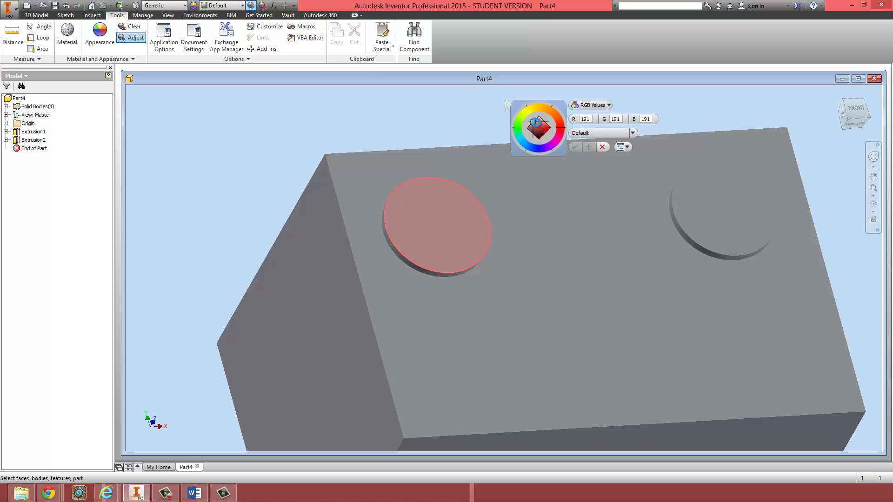
click(694, 207)
scroll(700, 230, up, 5)
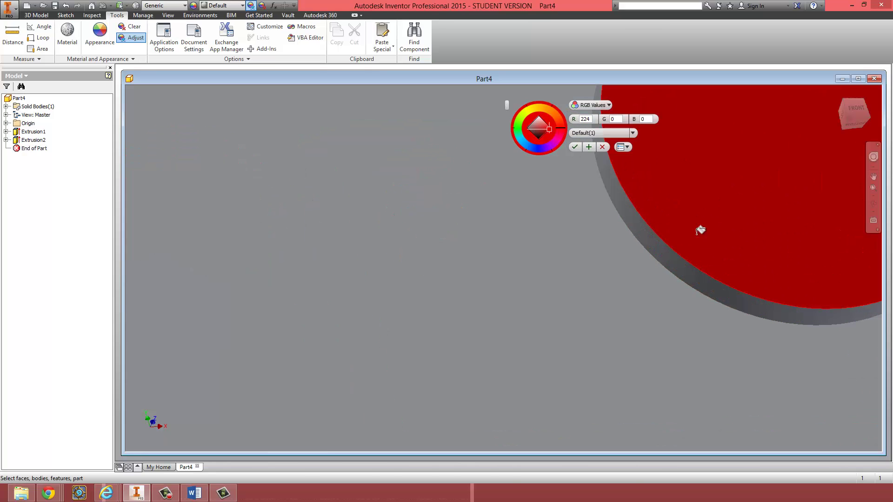
scroll(620, 274, down, 5)
scroll(471, 287, up, 4)
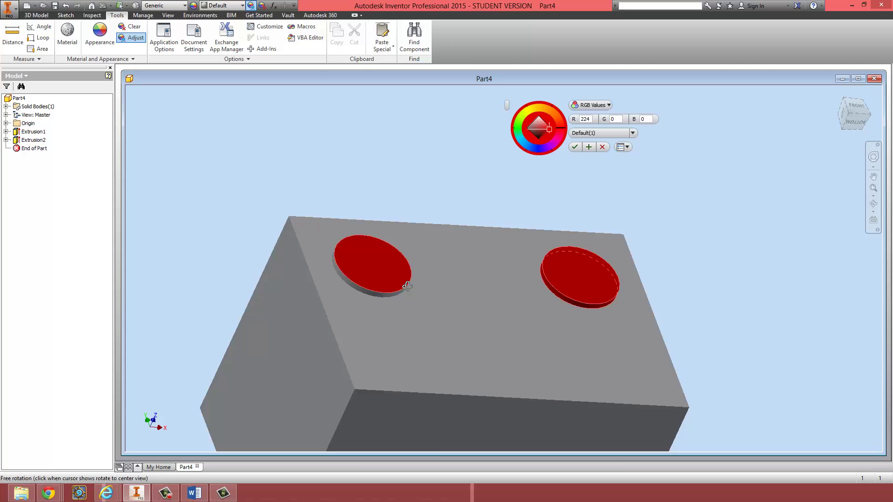
scroll(342, 274, up, 3)
click(414, 291)
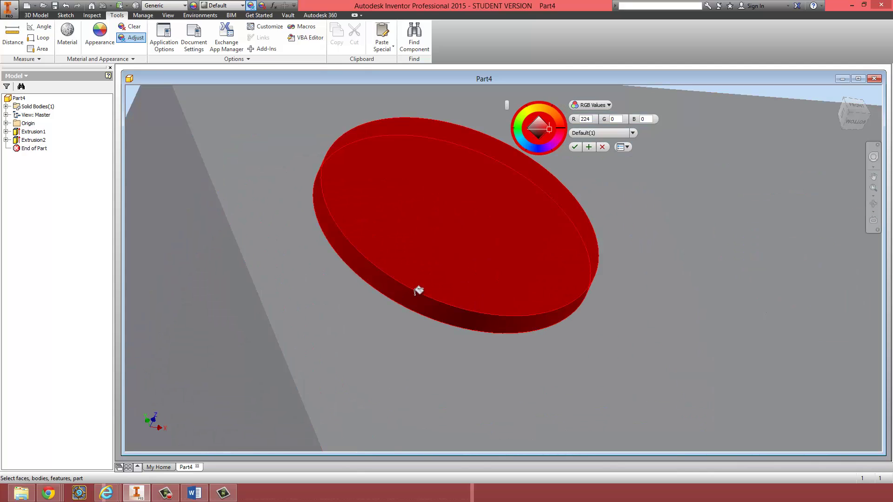
scroll(423, 286, down, 5)
click(575, 147)
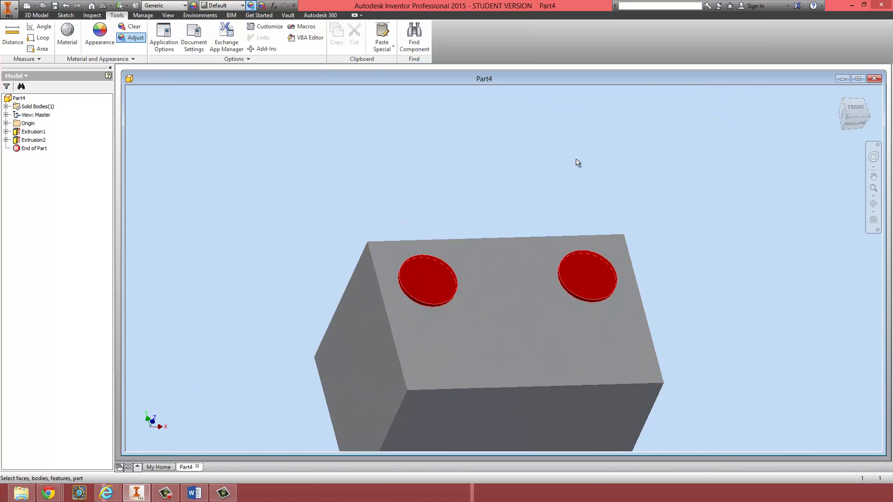
shift+middle_drag(517, 302, 501, 326)
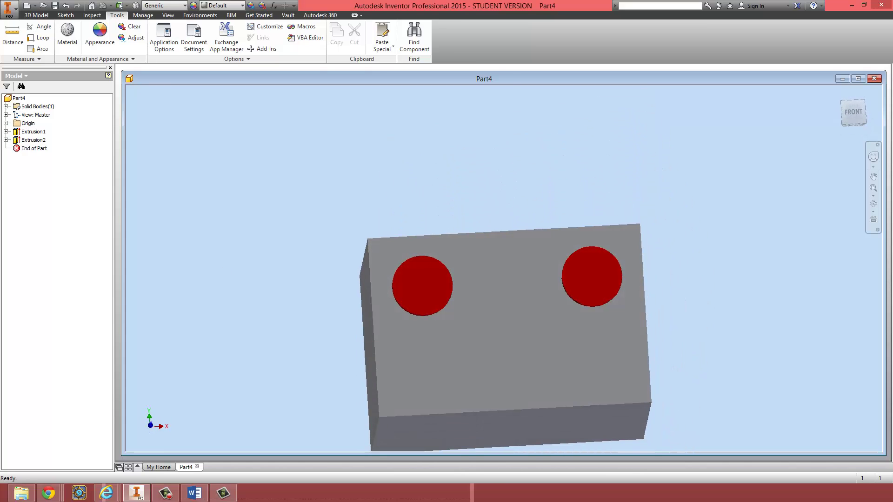
click(195, 493)
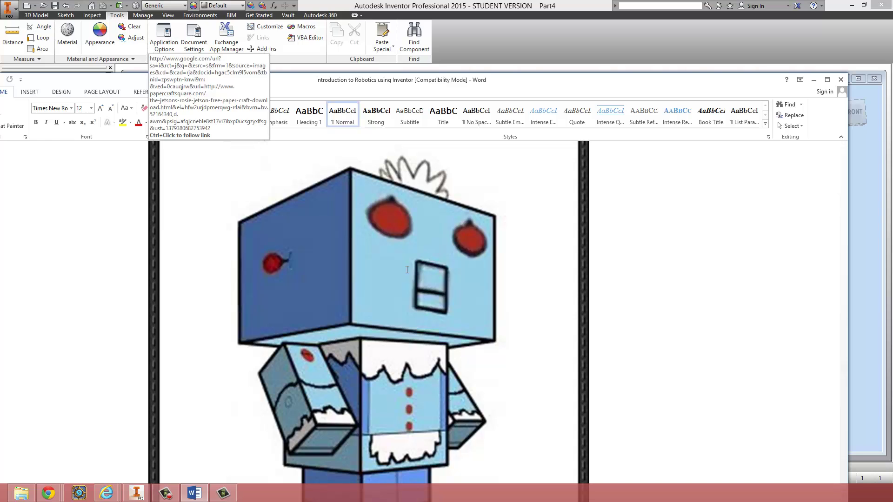
Return from the Word robot reference picture to the Inventor block with its red eyes
click(515, 80)
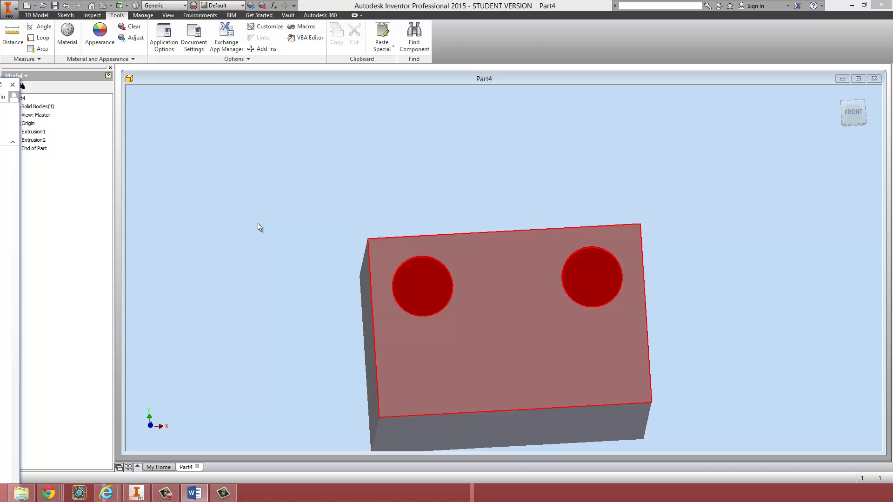
Start Sketch3 on the block's front face and zoom to see both red eyes
click(38, 16)
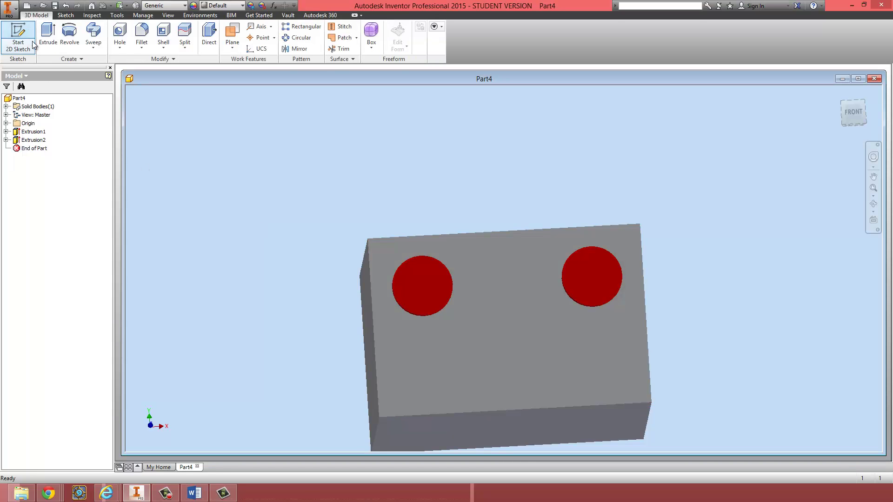
click(18, 37)
click(463, 327)
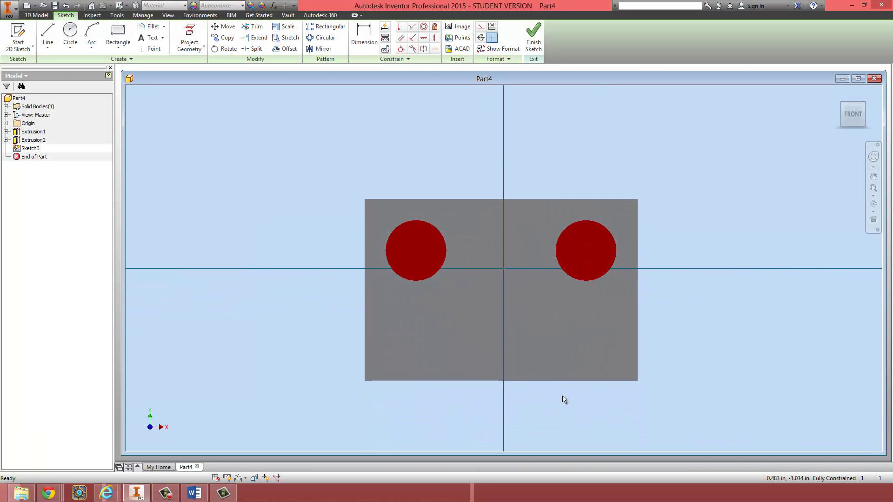
scroll(553, 393, down, 3)
scroll(386, 205, up, 2)
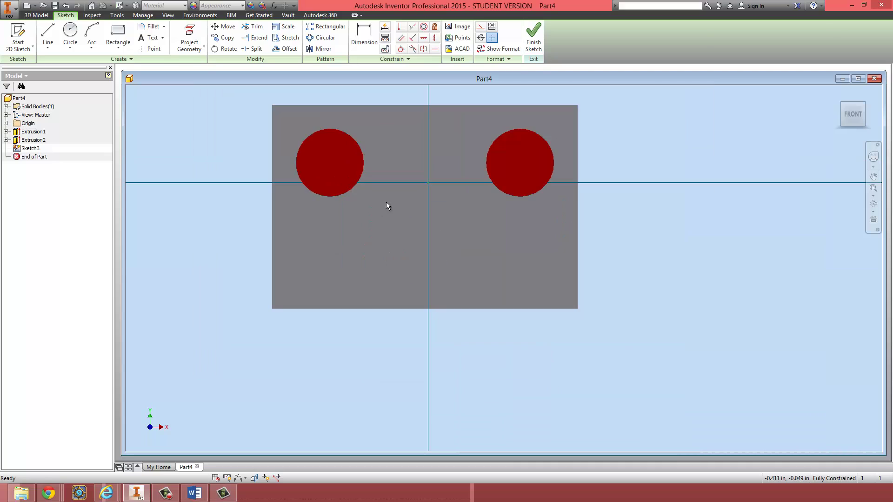
scroll(334, 144, down, 3)
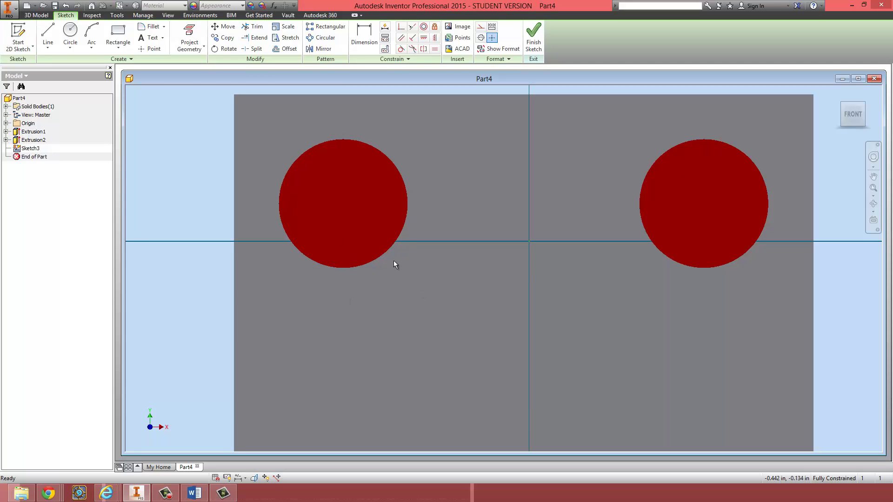
Draw a circle below the left eye and a rectangle below the right eye
click(71, 30)
click(430, 337)
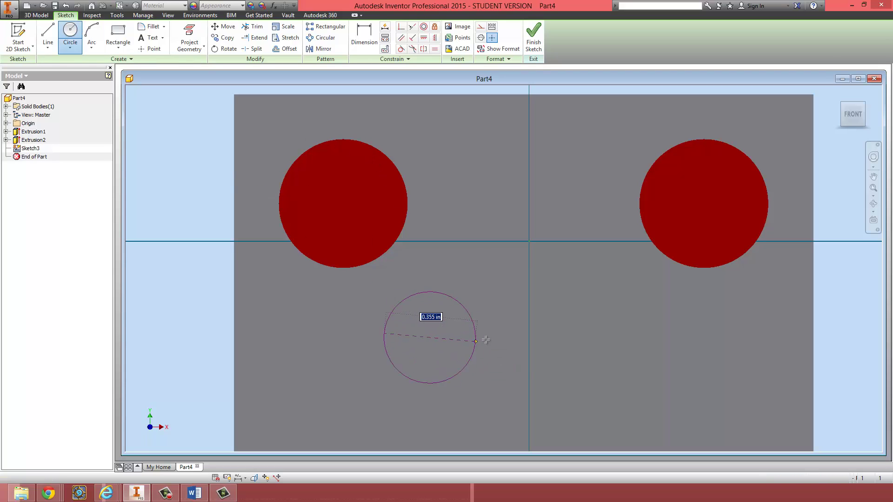
click(483, 350)
key(r)
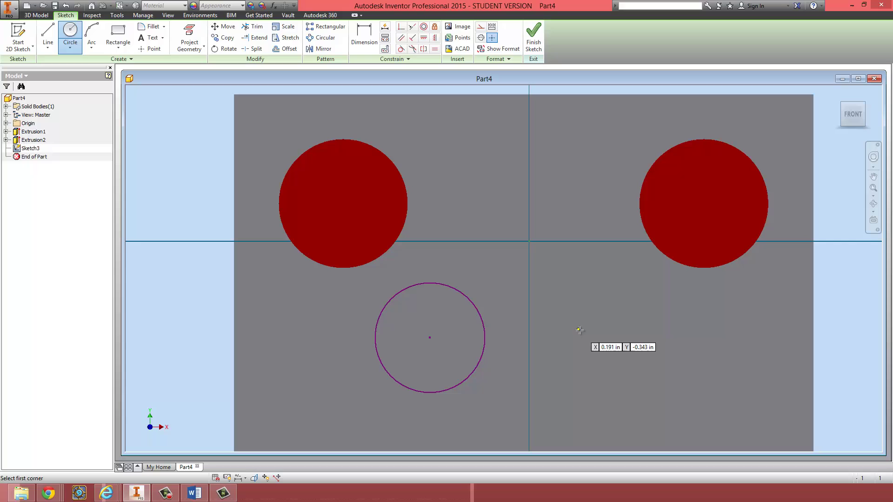
click(578, 329)
click(732, 380)
Draw a single slanted line between the two eyes
key(l)
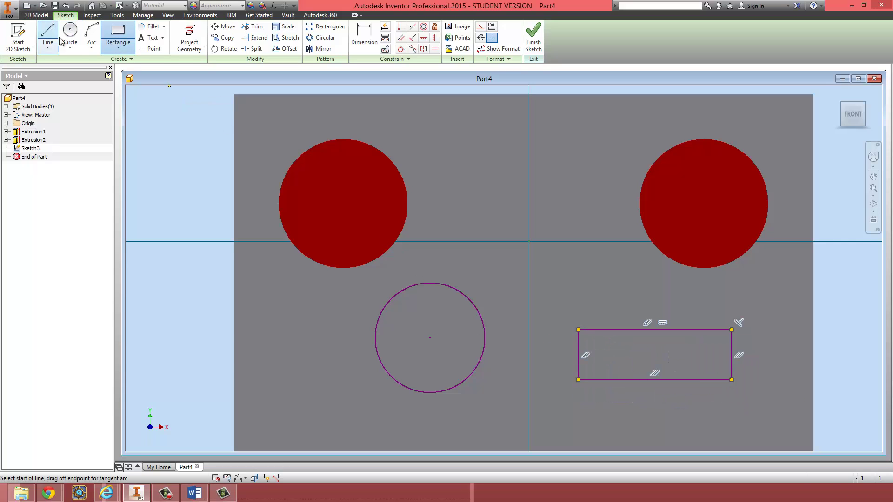
click(465, 211)
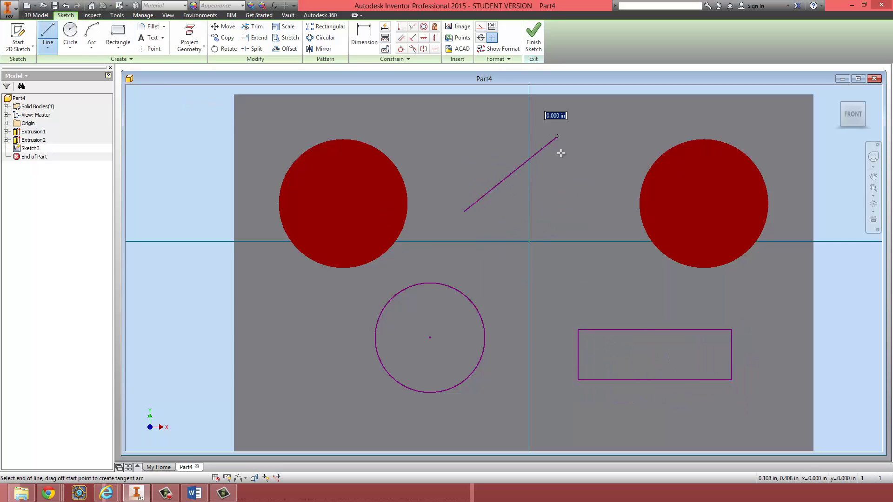
click(557, 137)
key(Escape)
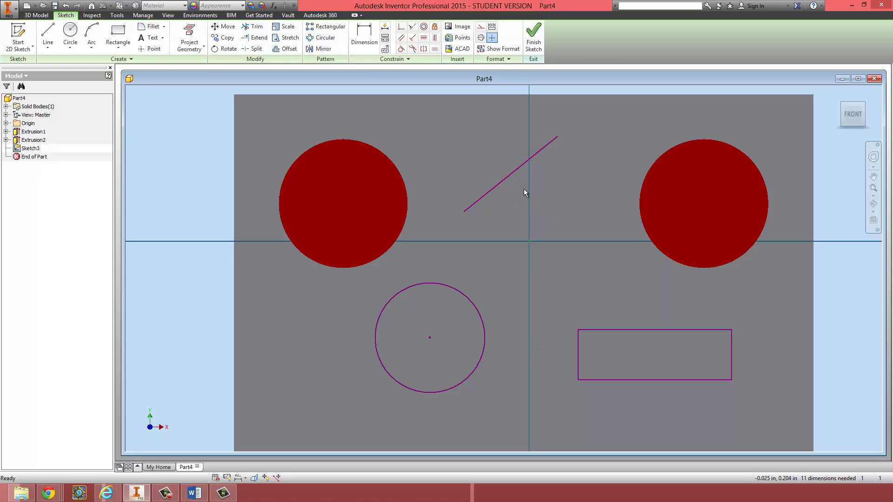
Extend the slanted line with connected edges and close it into a four-sided outline
click(48, 33)
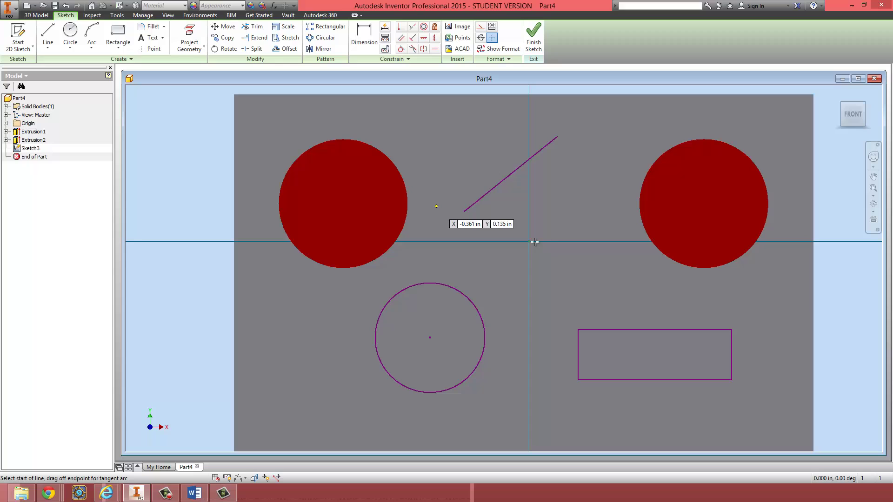
click(557, 137)
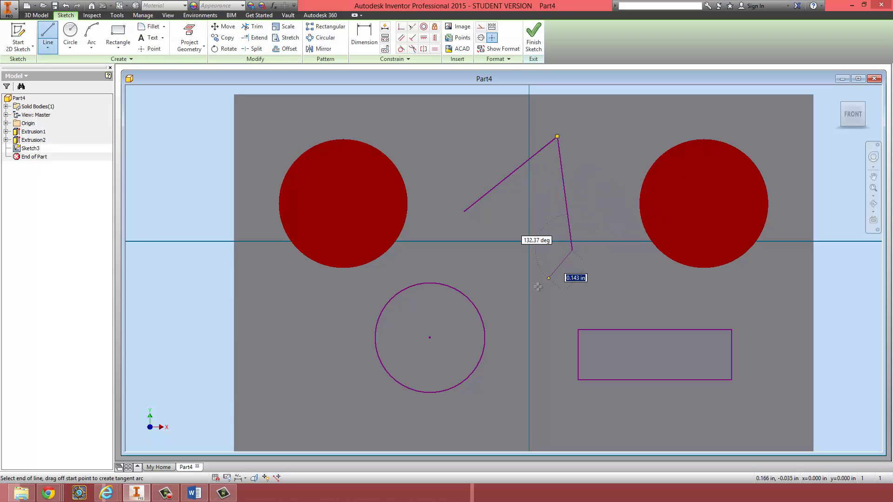
click(573, 250)
click(529, 293)
click(478, 235)
key(Escape)
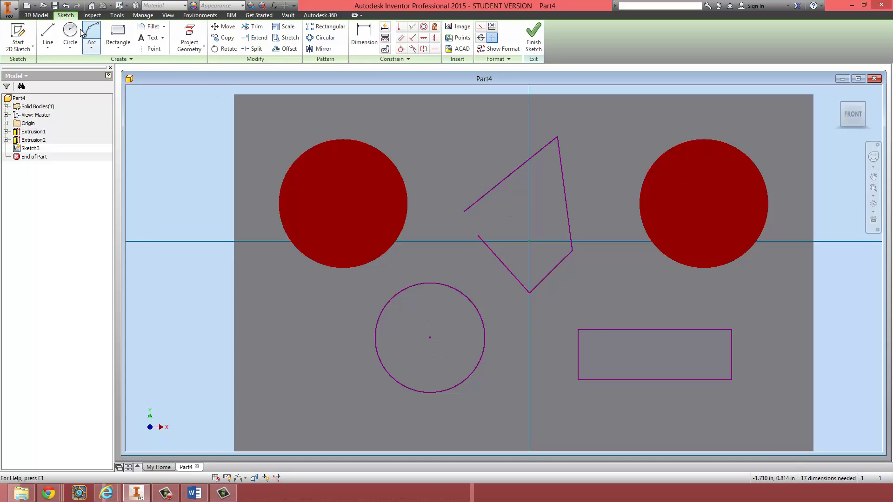
click(48, 32)
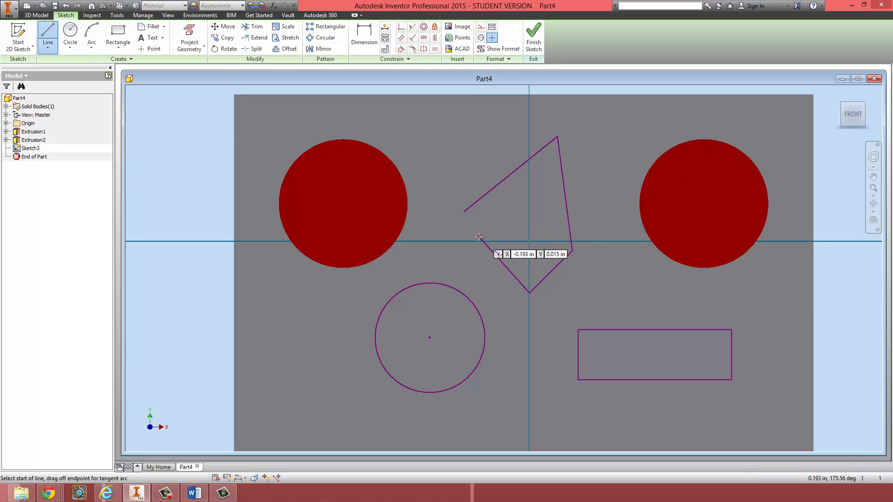
click(463, 212)
click(478, 236)
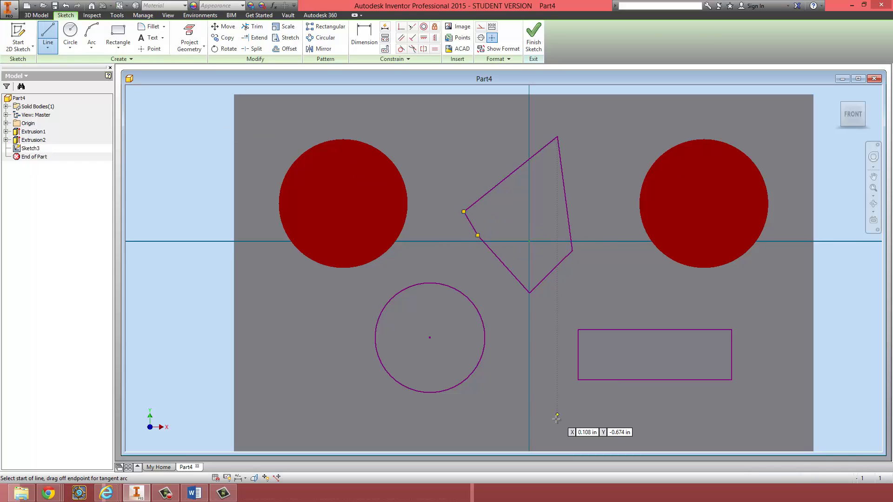
key(Escape)
key(Escape)
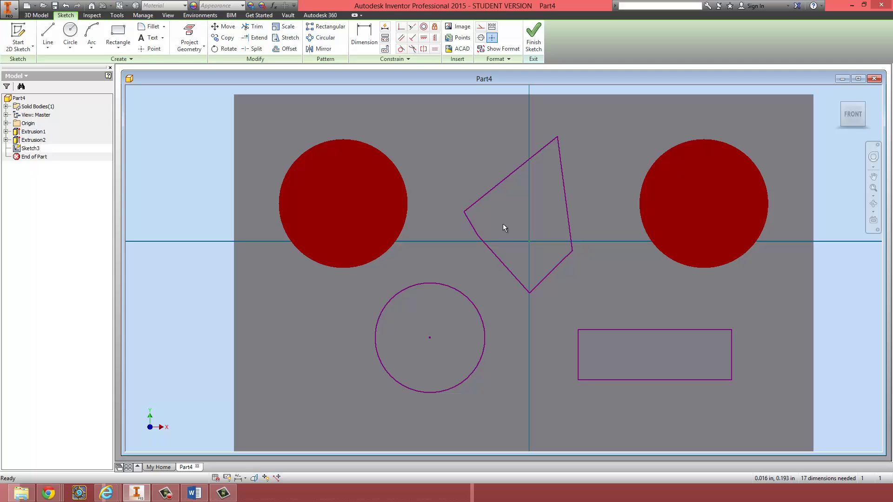
Add circles at the outline's top corner and over the right rectangle
scroll(514, 210, up, 3)
scroll(495, 232, down, 5)
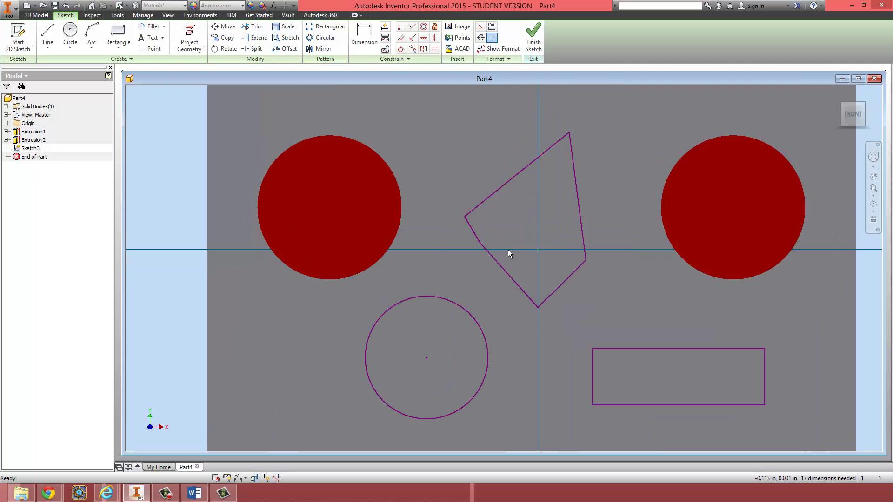
scroll(507, 290, up, 3)
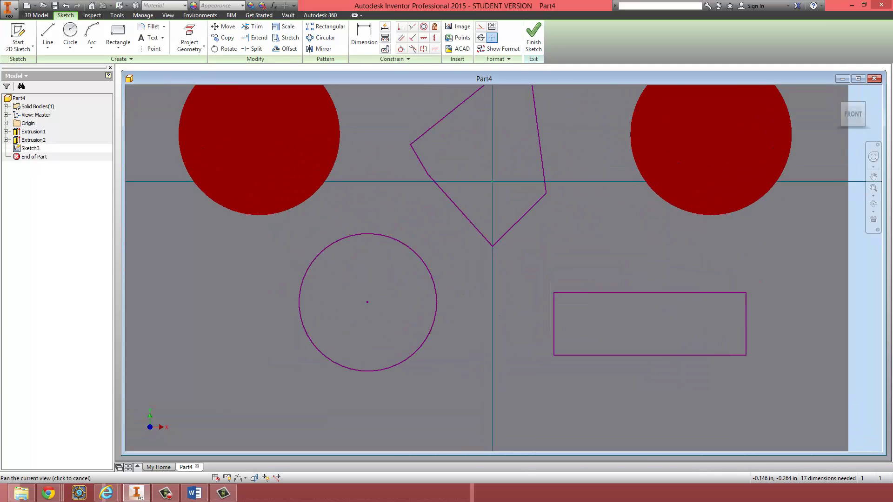
click(70, 32)
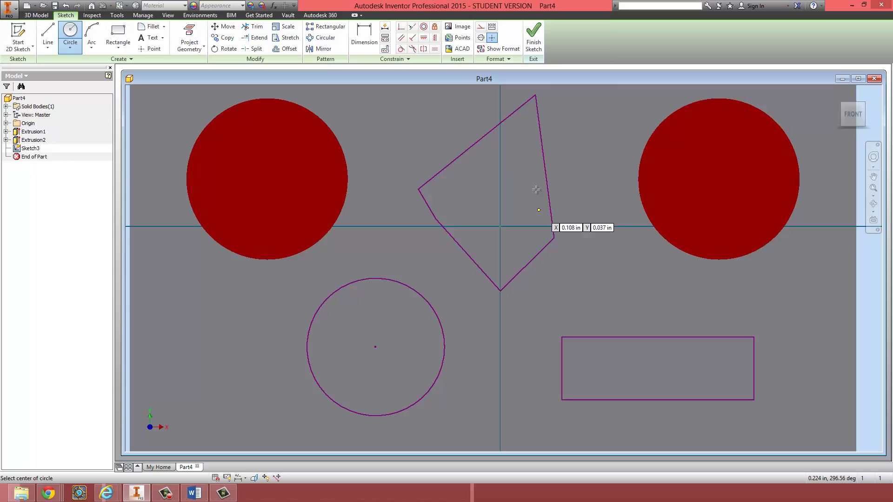
middle_drag(470, 132, 458, 241)
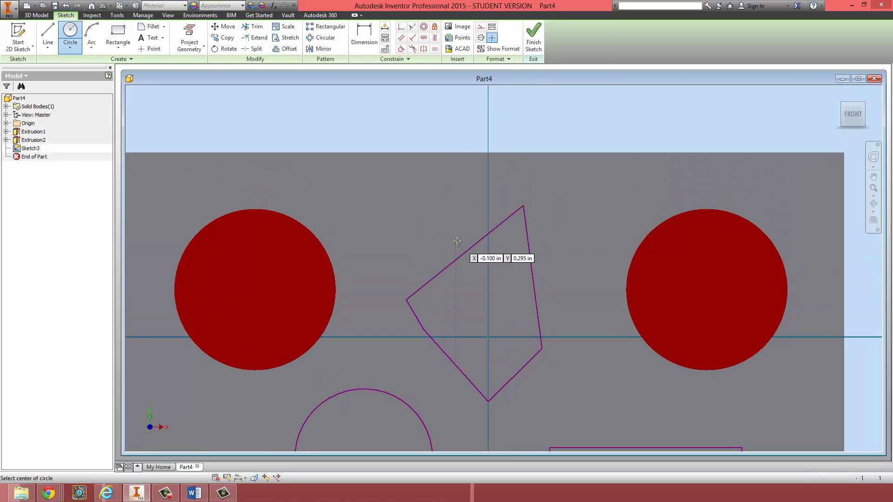
click(480, 202)
click(479, 249)
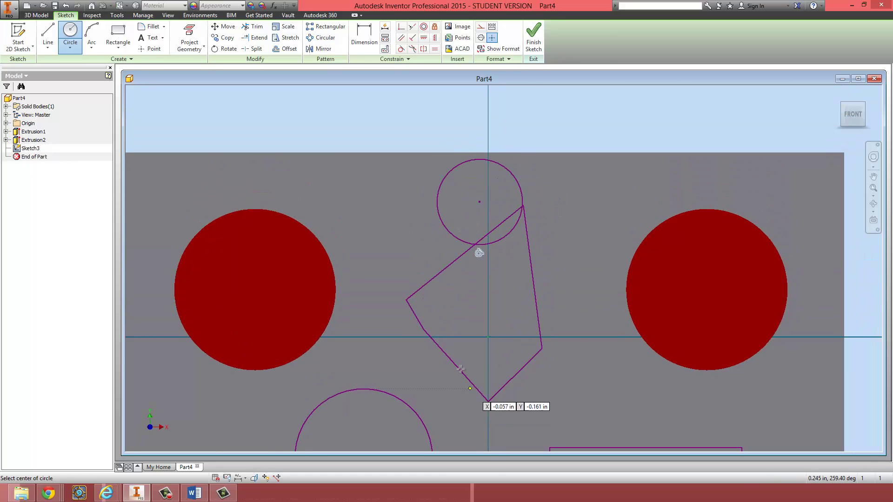
middle_drag(484, 409, 433, 197)
click(540, 207)
click(583, 252)
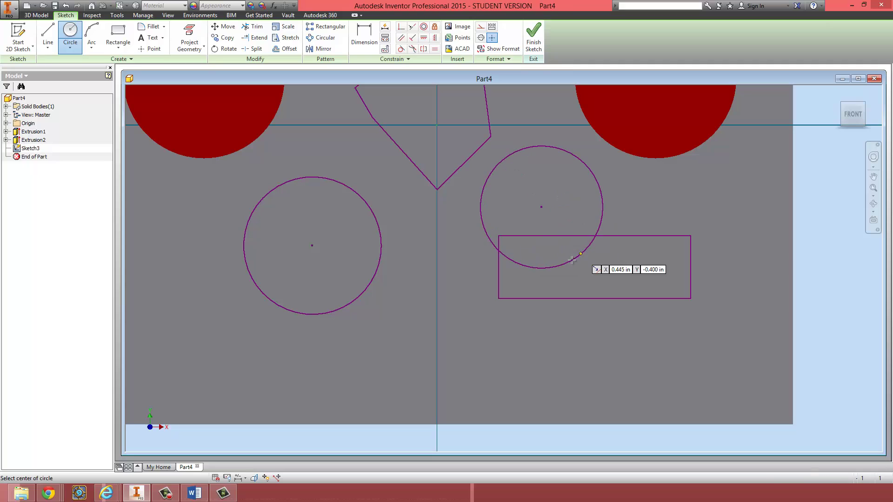
Draw three rectangles around the left circle: a small square, a wide one and a tall one
middle_drag(501, 192, 507, 248)
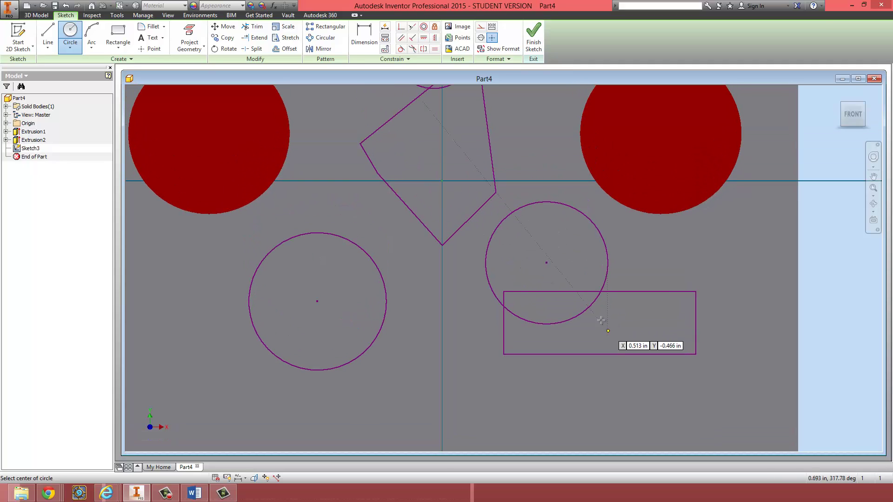
middle_drag(516, 119, 521, 275)
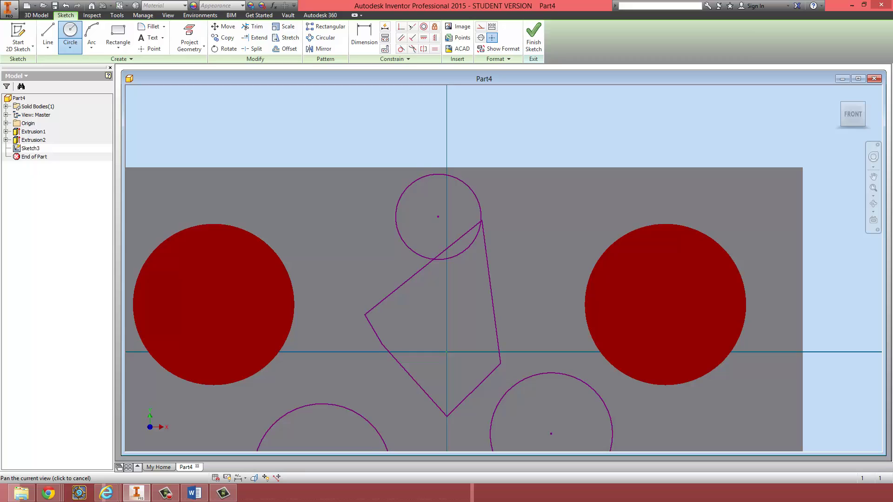
middle_drag(521, 368, 503, 274)
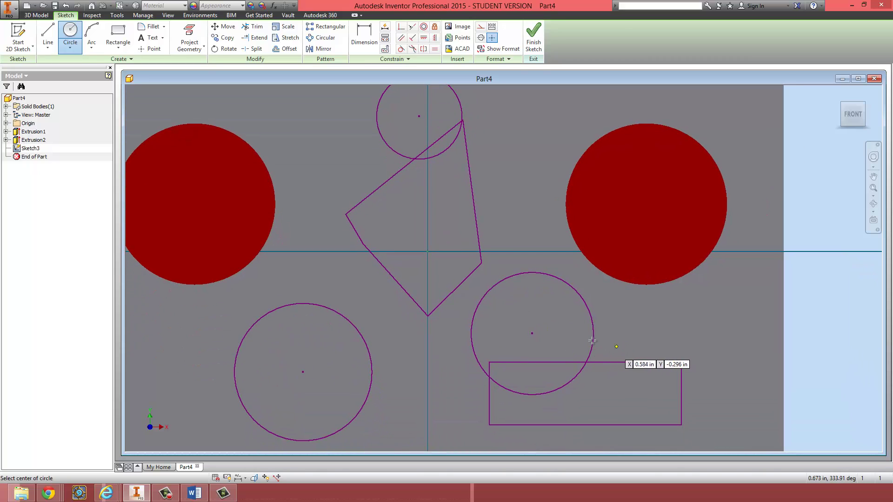
middle_drag(486, 221, 496, 284)
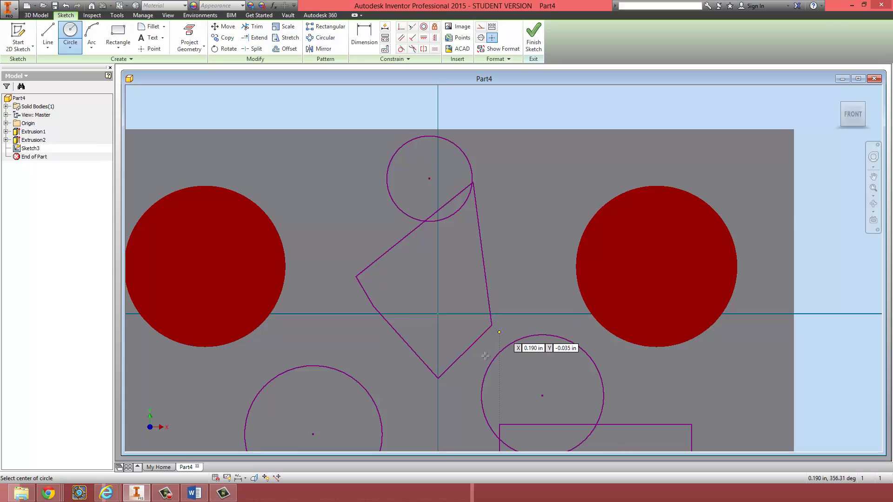
scroll(501, 334, up, 2)
middle_drag(456, 393, 448, 291)
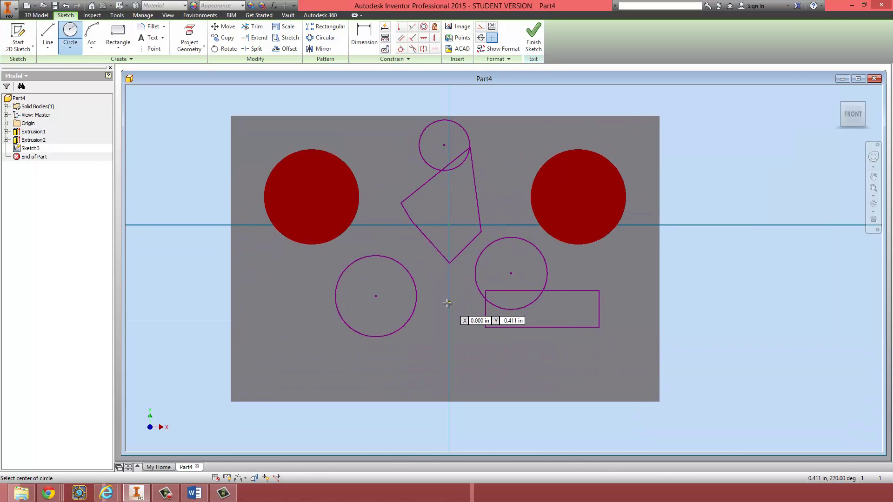
scroll(447, 290, down, 3)
scroll(446, 291, up, 2)
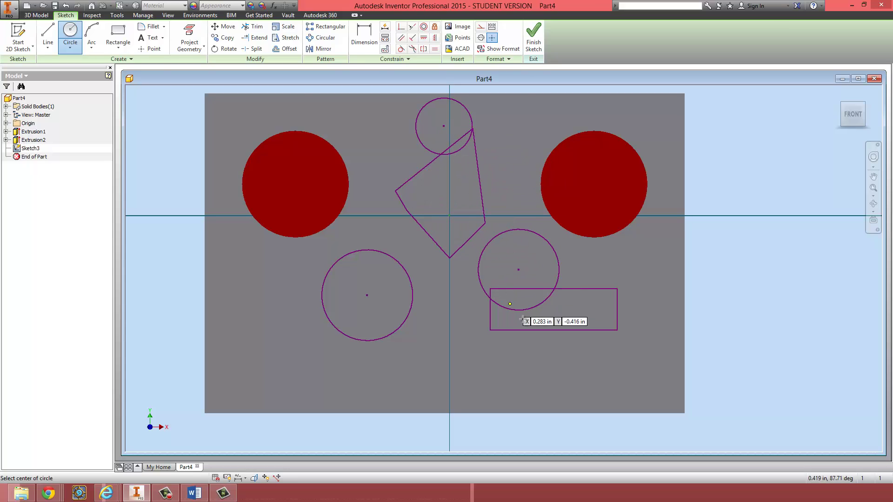
click(117, 37)
click(353, 230)
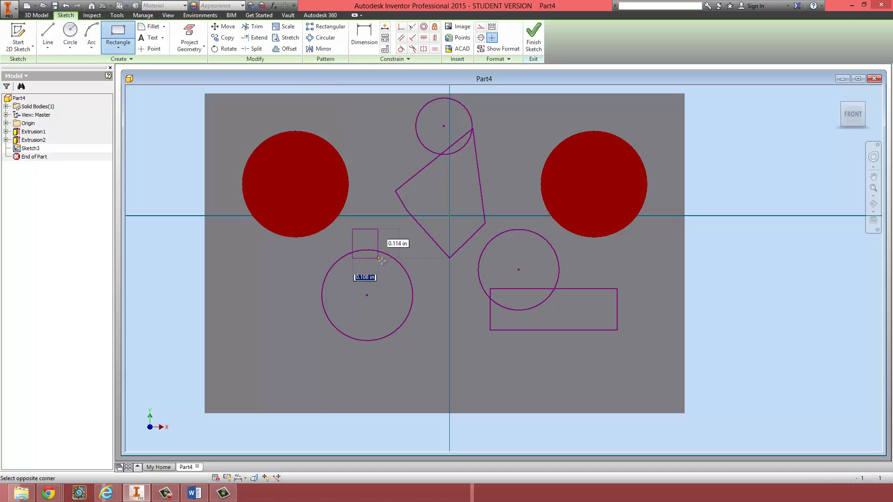
click(384, 263)
click(296, 310)
click(377, 357)
click(389, 353)
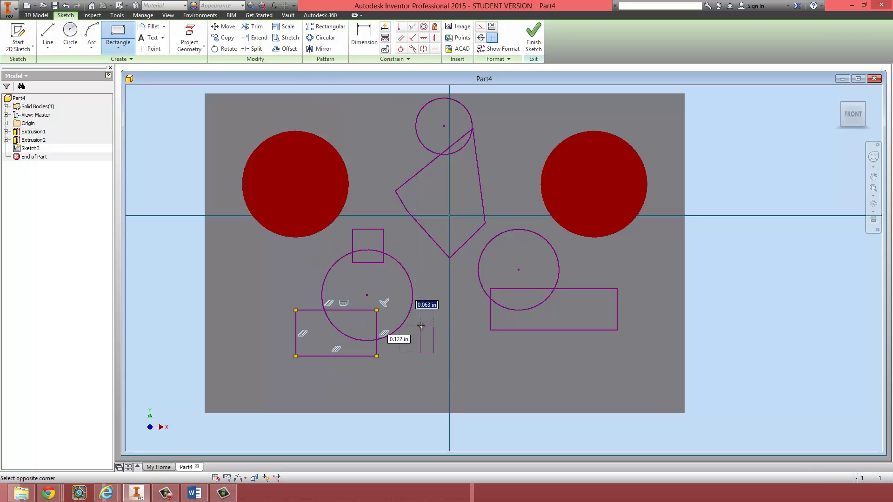
click(434, 283)
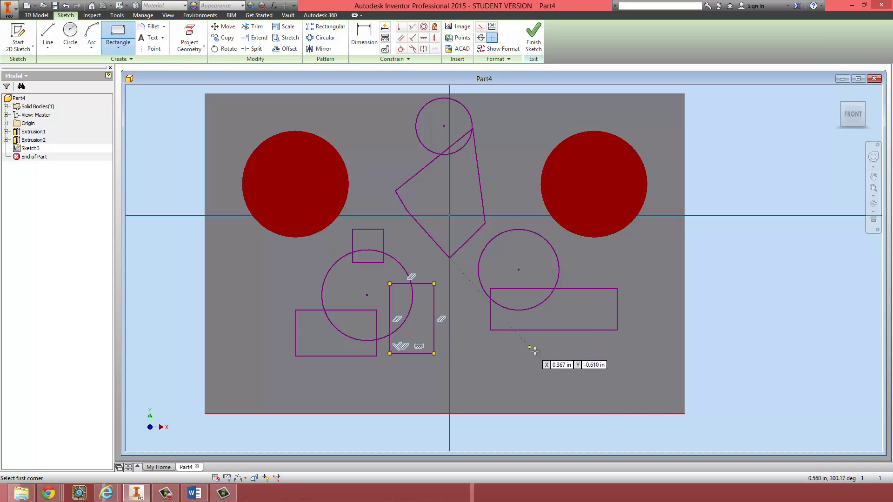
mouse_move(603, 393)
middle_down()
mouse_move(553, 344)
mouse_move(527, 300)
middle_up()
key(Escape)
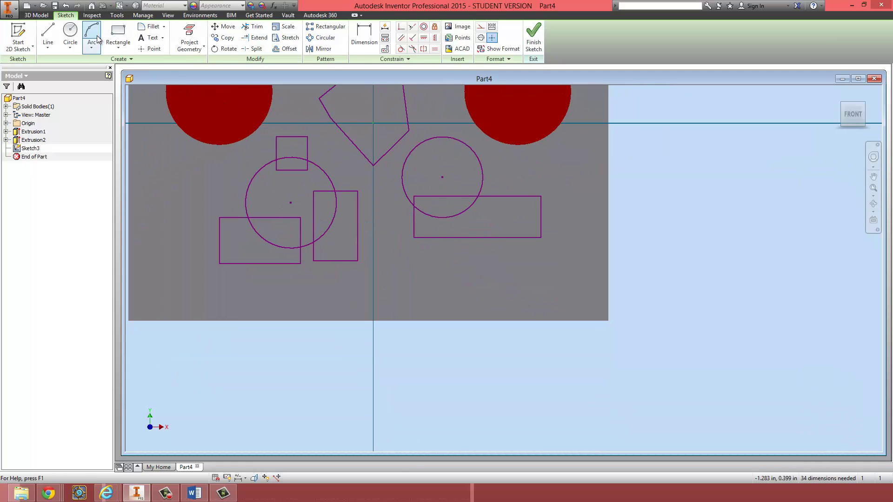
Compare the sketch with the robot reference picture in Word
middle_drag(250, 117, 353, 296)
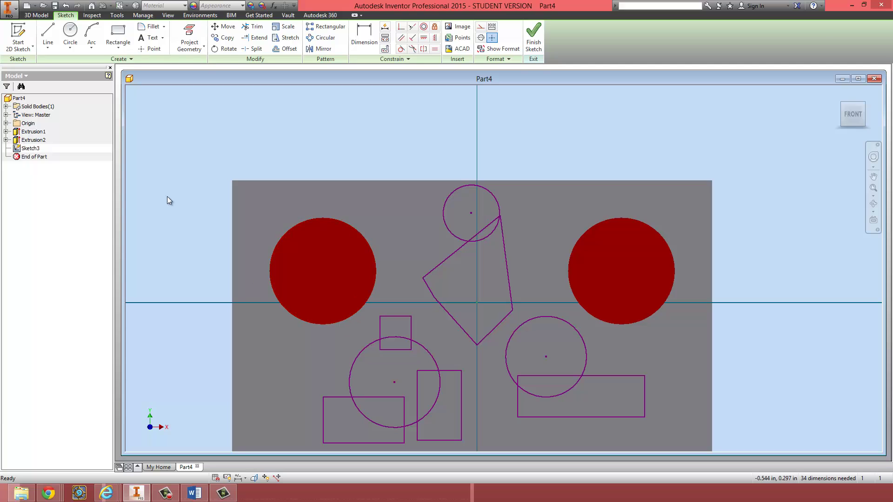
key(alt+Tab)
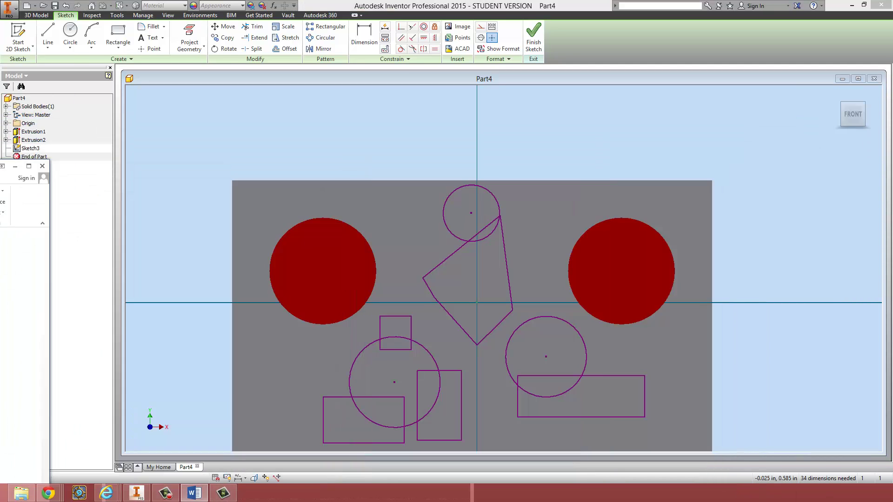
key(alt+Tab)
middle_drag(266, 302, 256, 202)
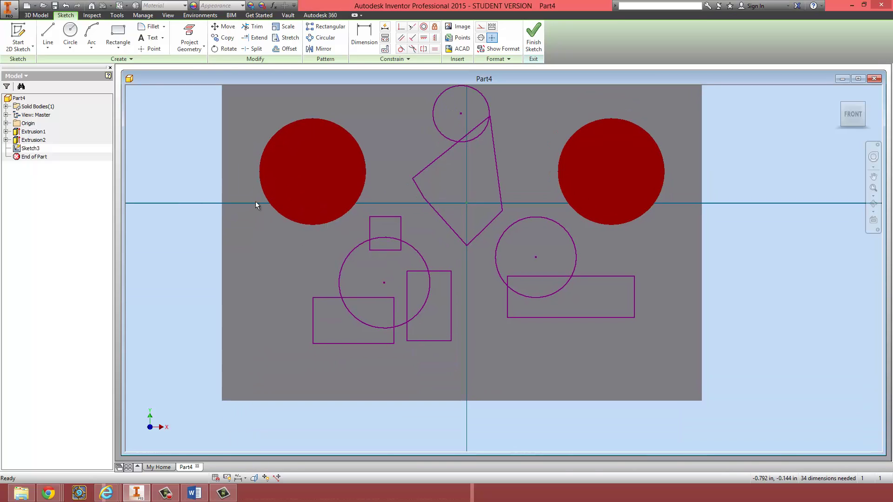
Draw a small circle at the far left and a slightly larger concentric circle around it
key(c)
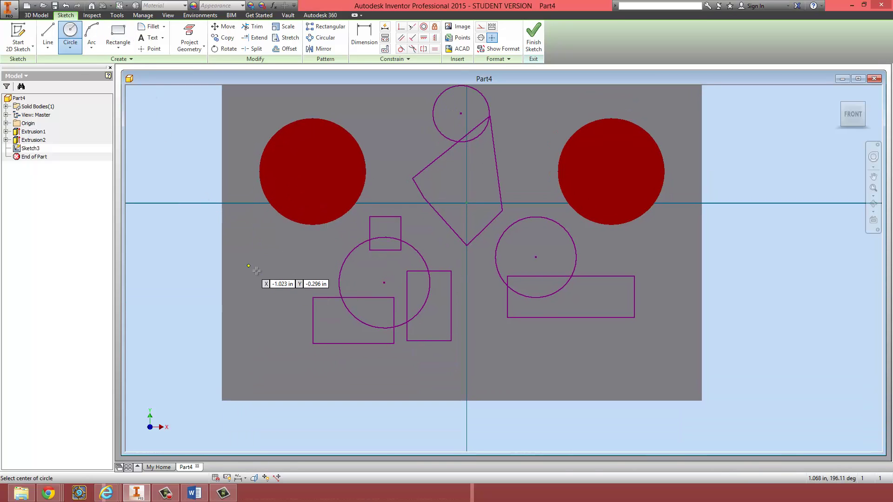
click(255, 271)
click(254, 257)
scroll(241, 301, down, 5)
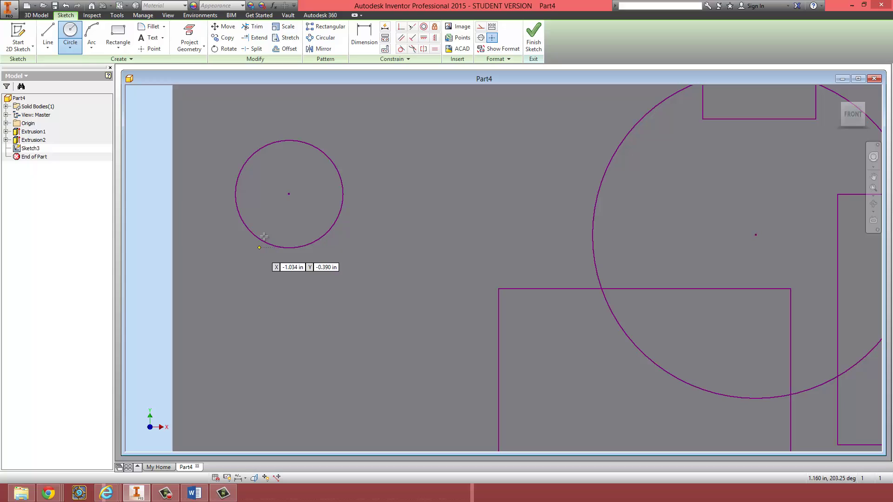
click(289, 193)
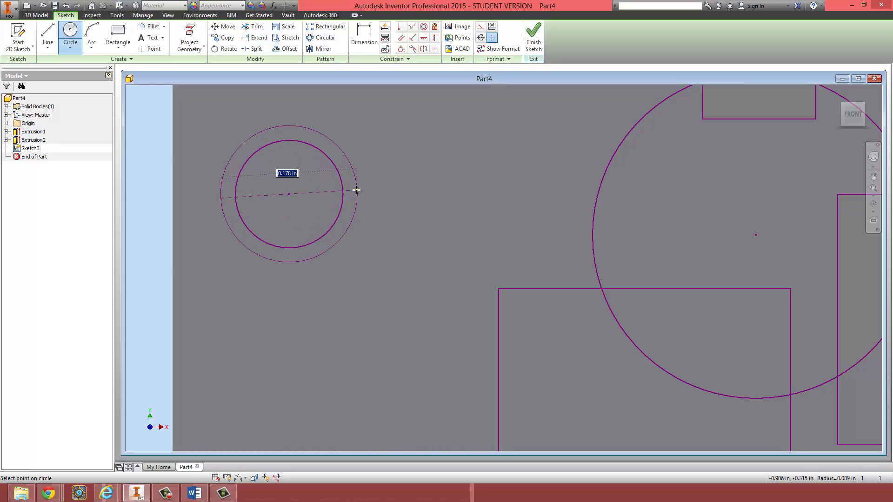
click(363, 221)
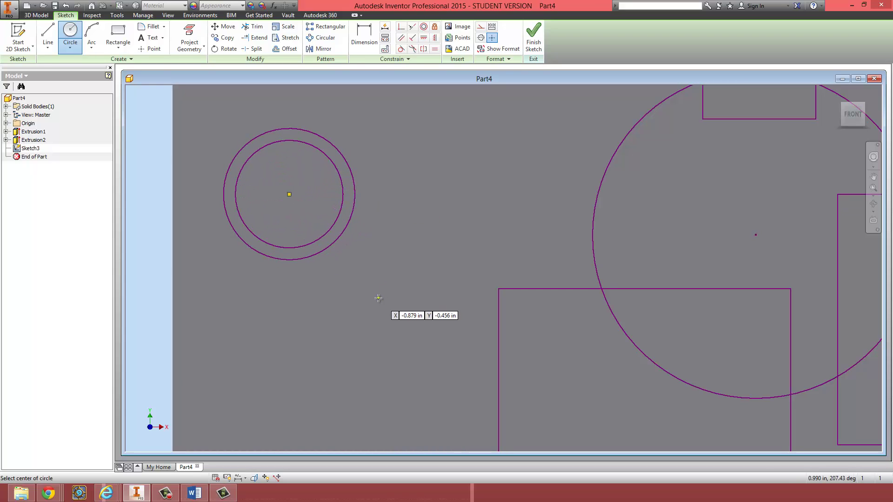
key(Escape)
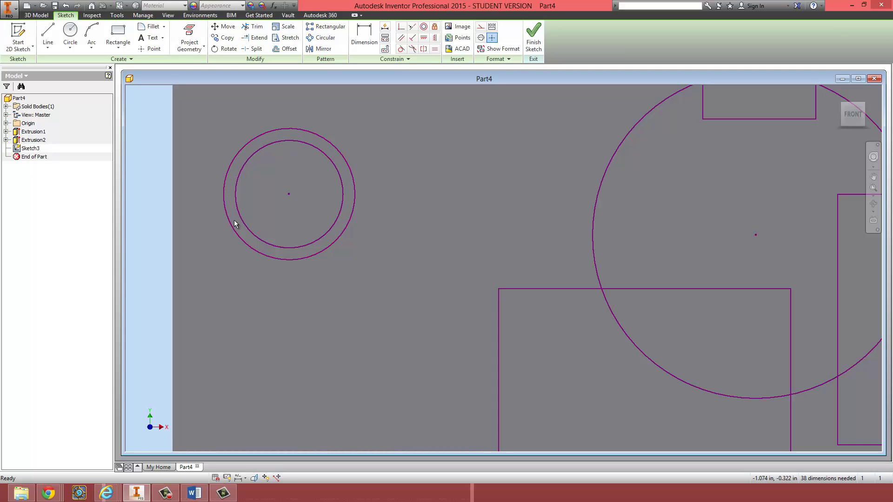
scroll(343, 222, down, 5)
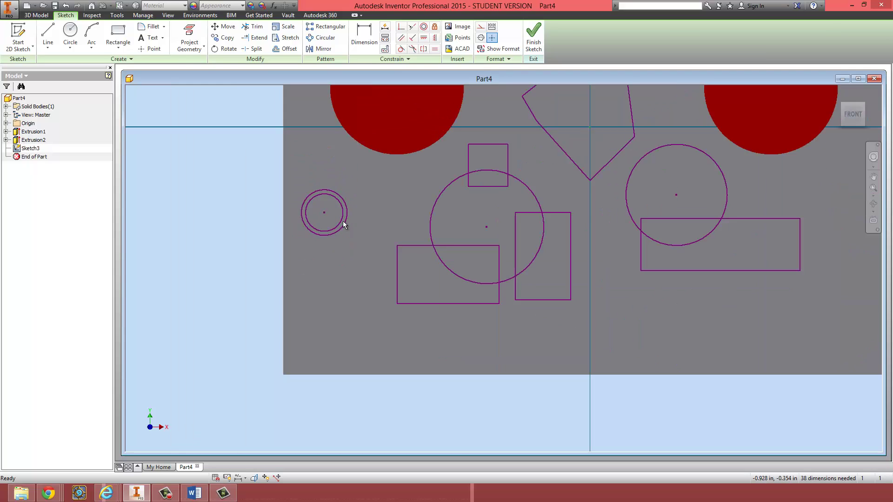
Pan and zoom over the sketch to the left red eye with the Circle tool ready
middle_drag(496, 211, 518, 267)
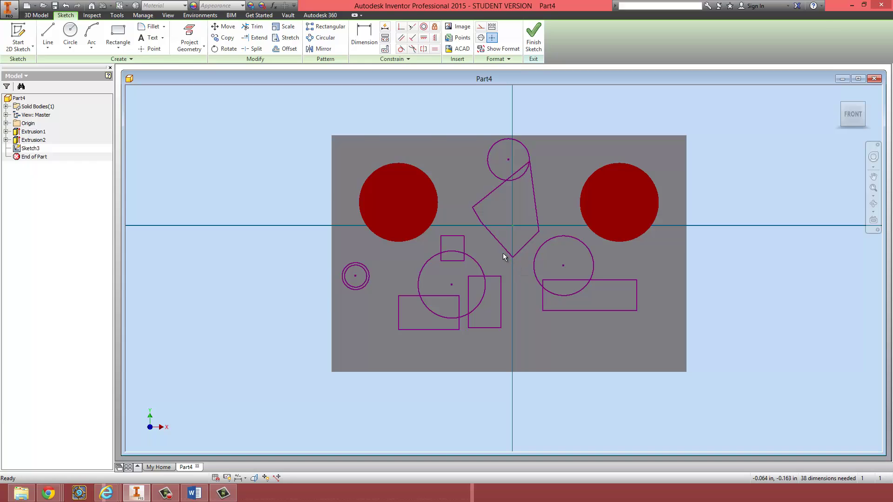
scroll(503, 256, up, 3)
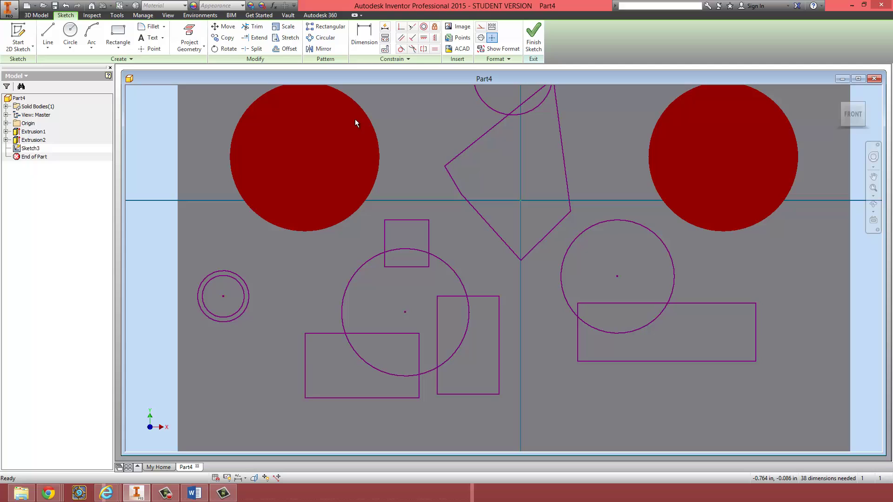
middle_drag(275, 165, 248, 241)
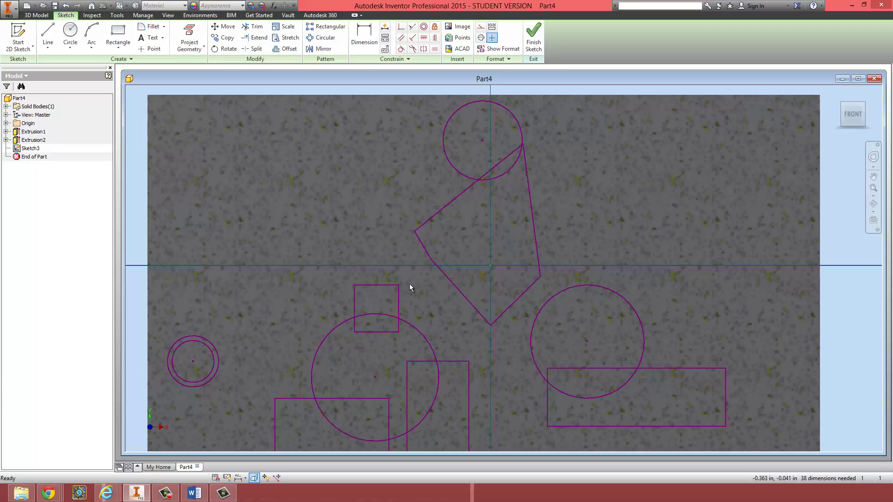
mouse_move(410, 287)
middle_down()
mouse_move(329, 155)
mouse_move(443, 235)
mouse_move(527, 265)
mouse_move(490, 317)
mouse_move(444, 201)
middle_up()
mouse_move(532, 277)
middle_down()
mouse_move(470, 330)
mouse_move(480, 341)
middle_up()
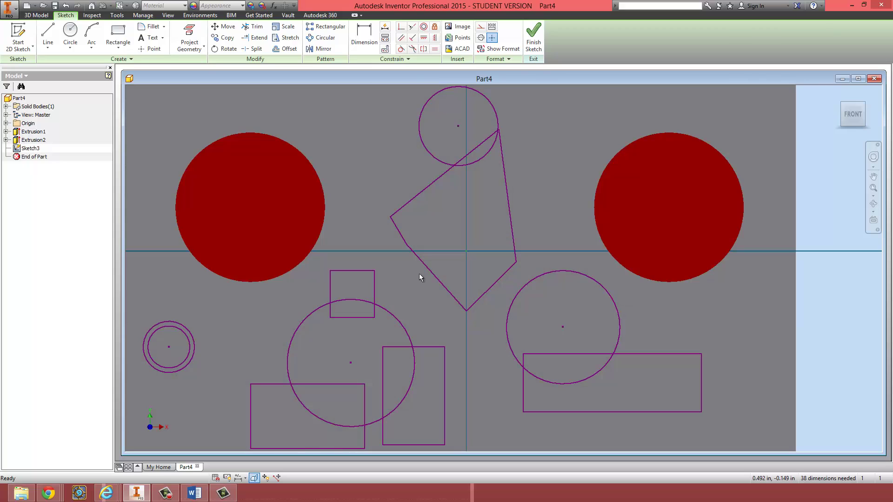
mouse_move(420, 273)
middle_down()
mouse_move(532, 172)
mouse_move(551, 234)
middle_up()
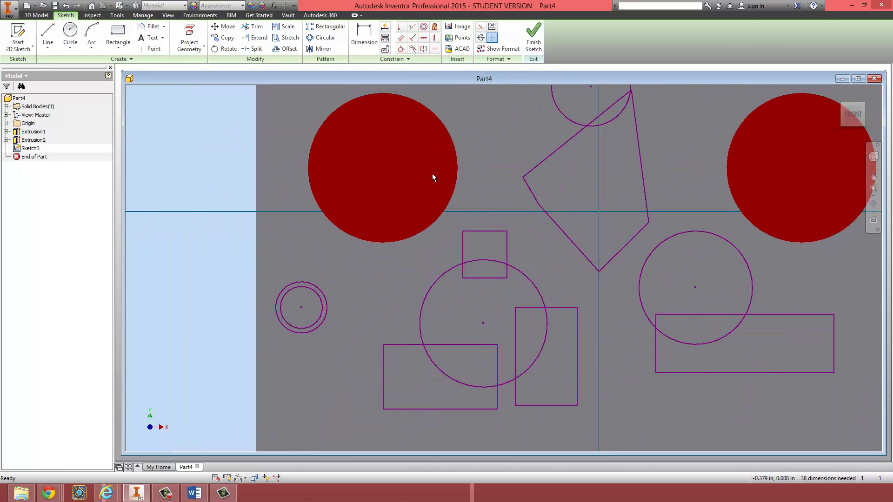
key(c)
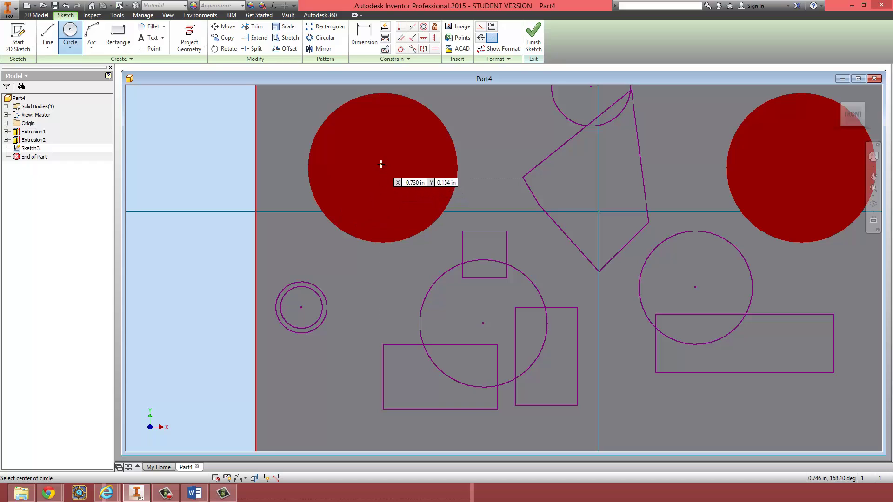
scroll(377, 170, up, 3)
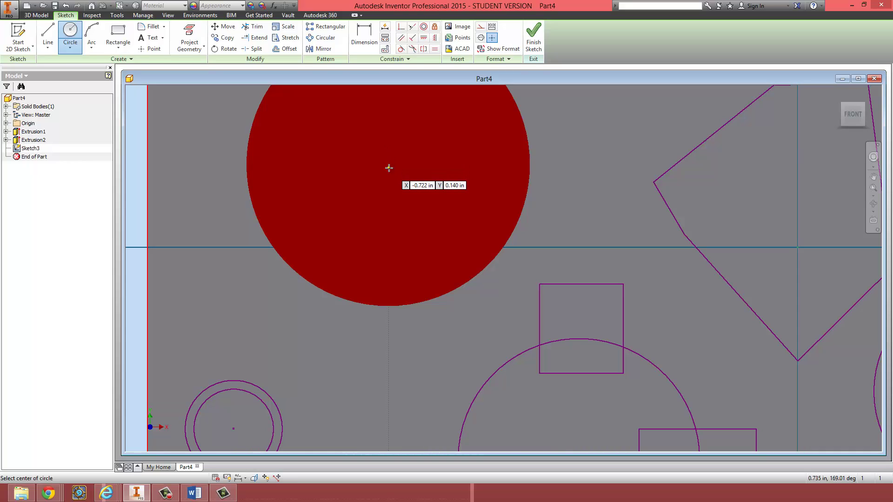
scroll(389, 163, down, 4)
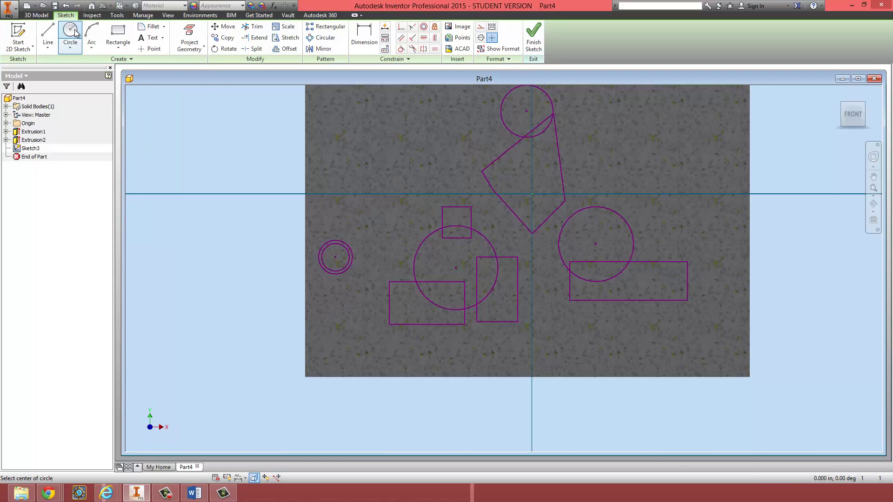
Draw a circle at the upper left and dimension its diameter to 0.5 in
click(386, 157)
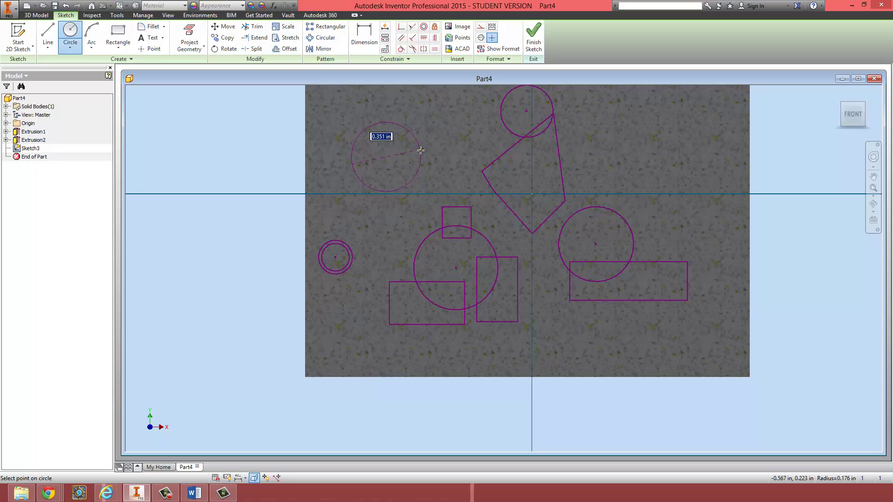
click(425, 155)
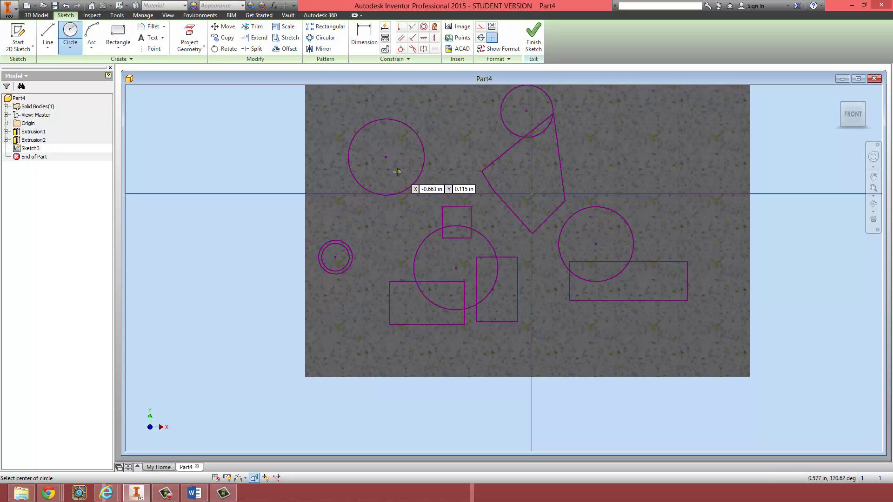
key(Escape)
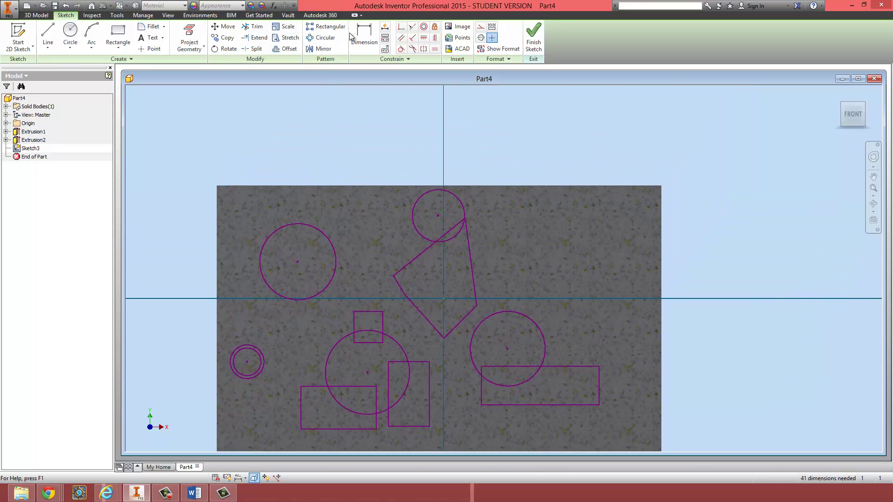
click(363, 38)
click(365, 37)
click(325, 226)
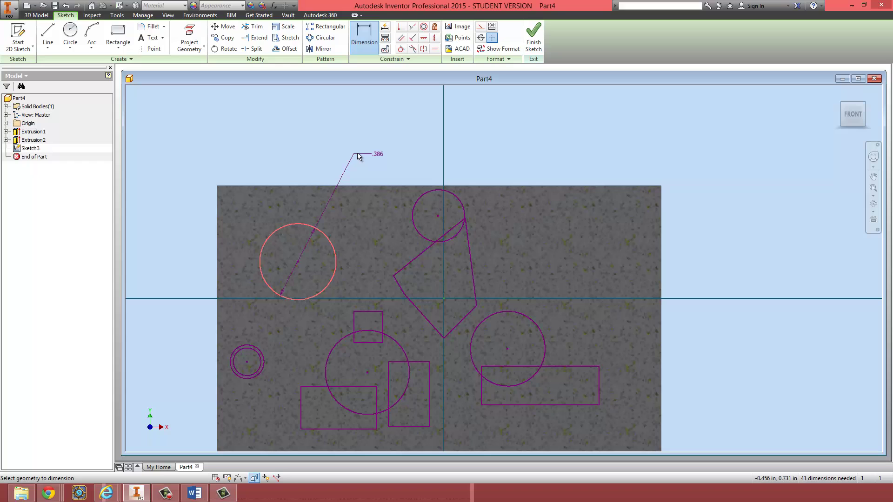
click(364, 153)
text(0.5)
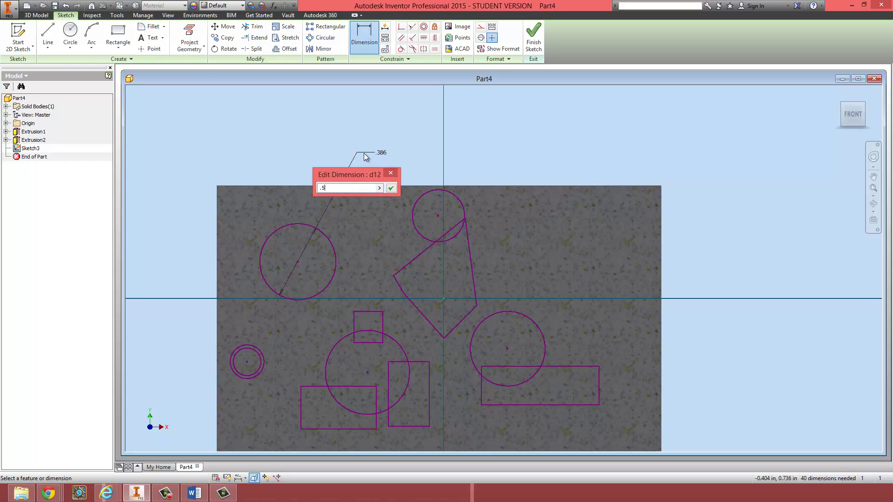
key(Return)
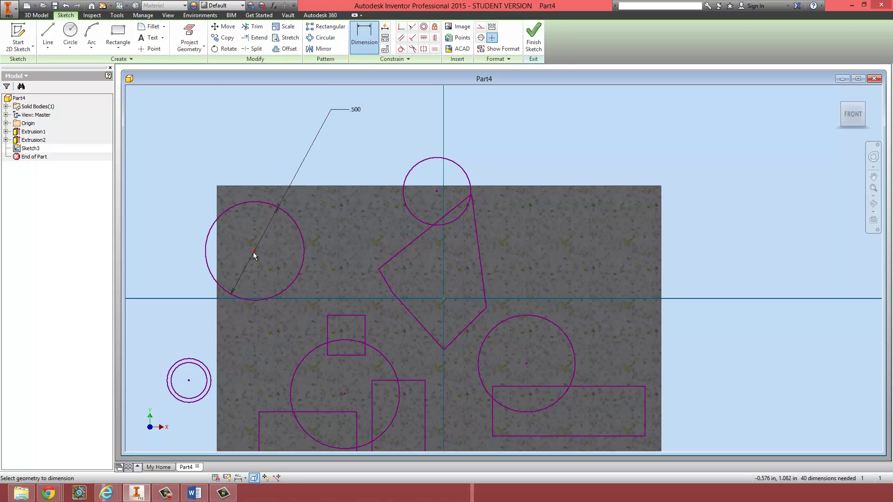
Locate the circle's centre 0.425 in from the part's left and top edges
click(218, 253)
click(239, 130)
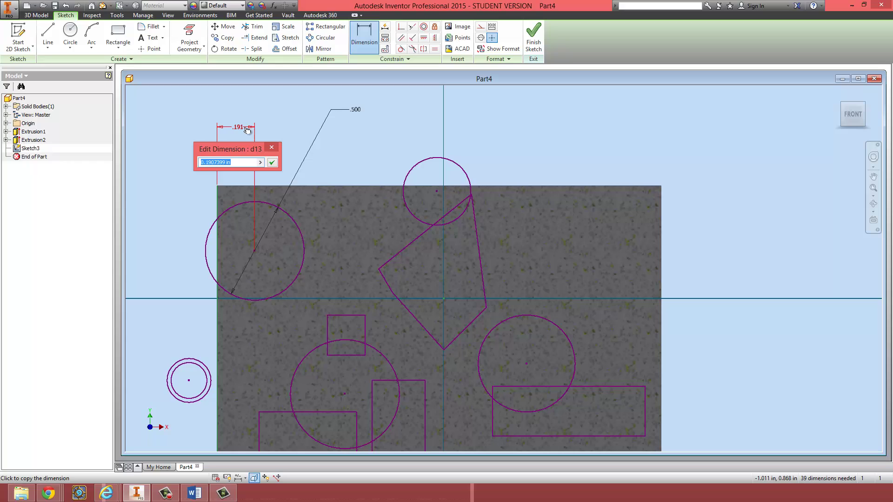
text(.425)
key(Return)
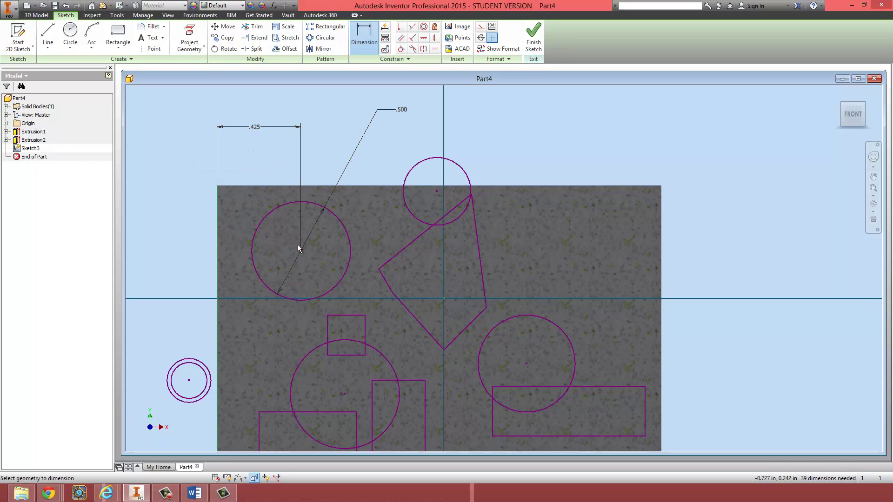
click(284, 185)
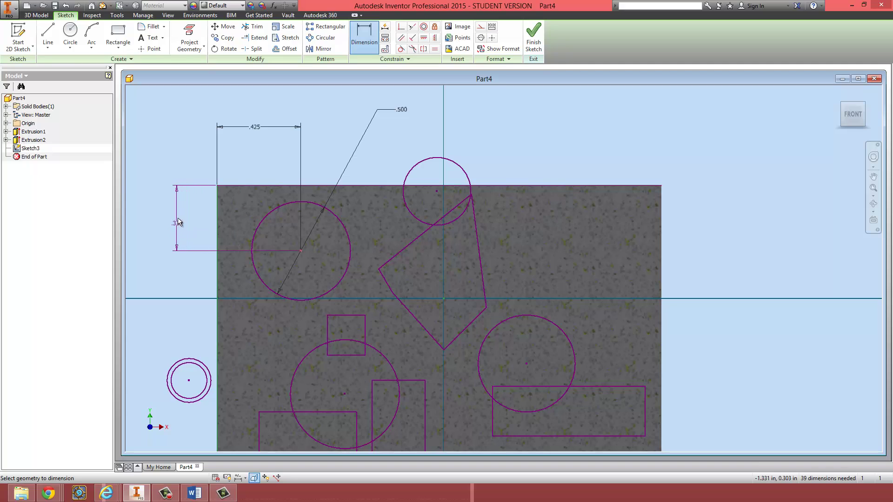
click(179, 220)
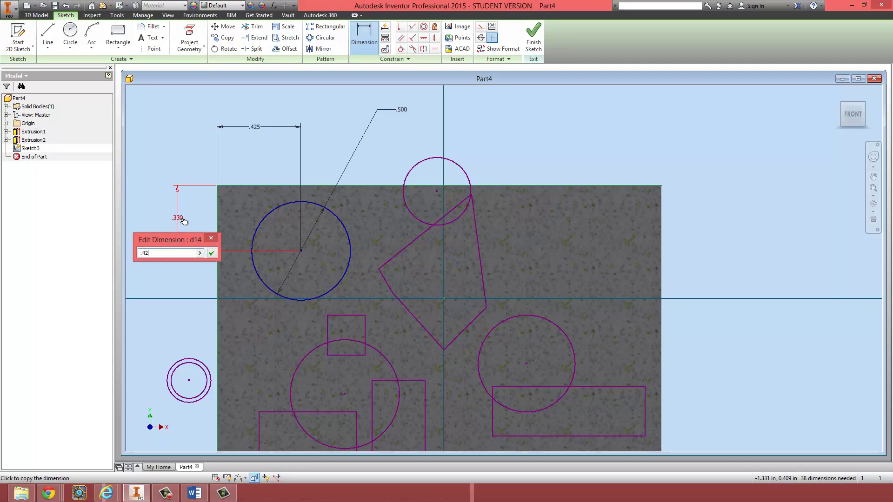
text(.425)
key(Return)
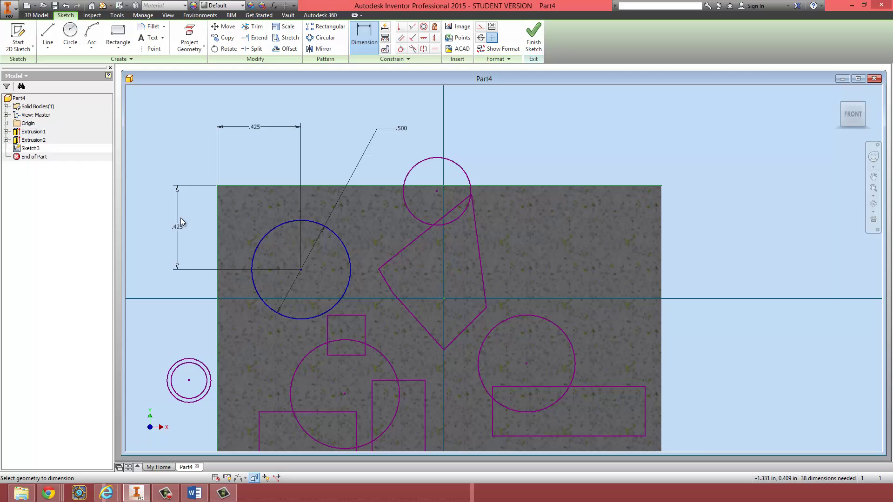
key(Escape)
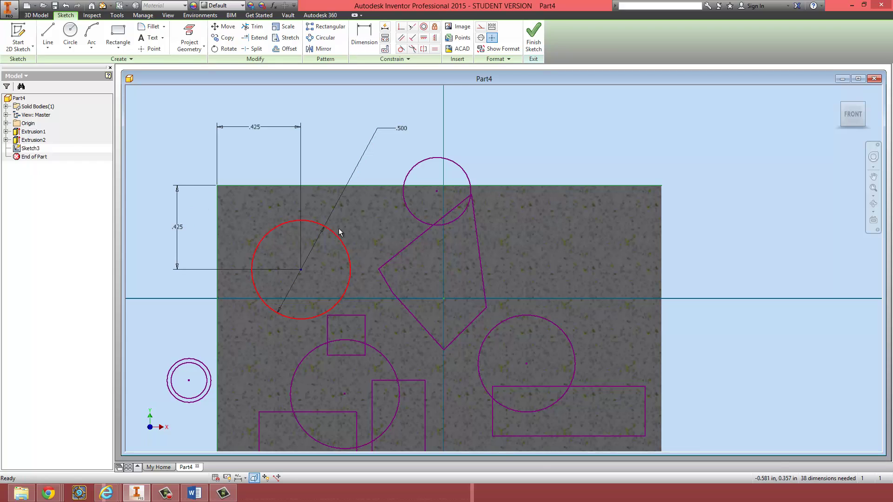
Delete the leftover sketch shapes: right-hand shapes, outline edges, top circle, lower shapes and small circles
drag(396, 160, 662, 452)
key(Delete)
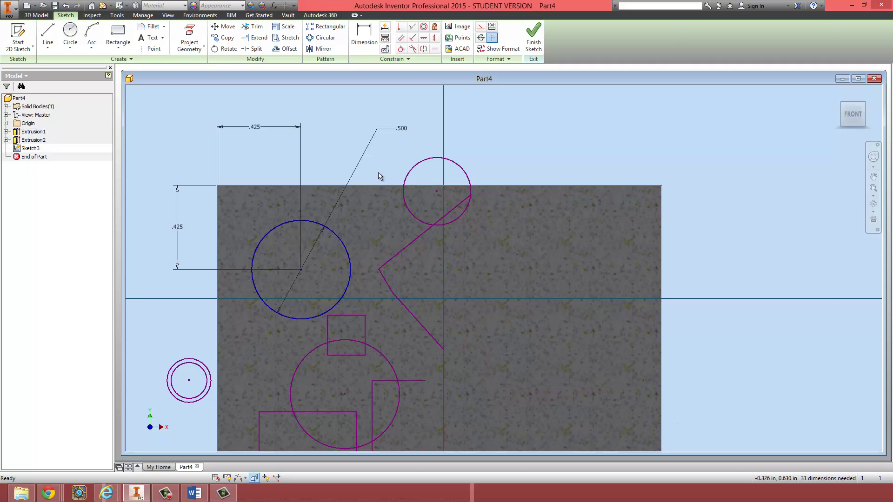
drag(379, 173, 526, 435)
key(Delete)
drag(386, 156, 492, 266)
key(Delete)
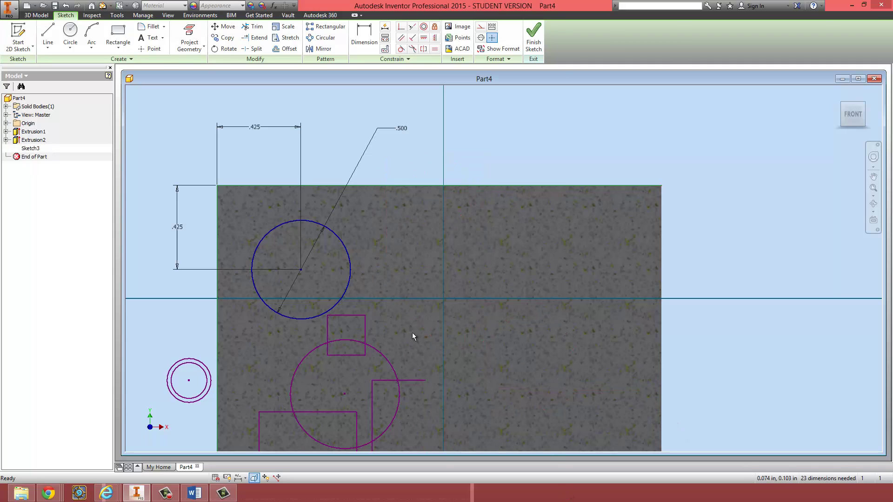
middle_drag(412, 333, 442, 267)
drag(451, 249, 286, 388)
key(Delete)
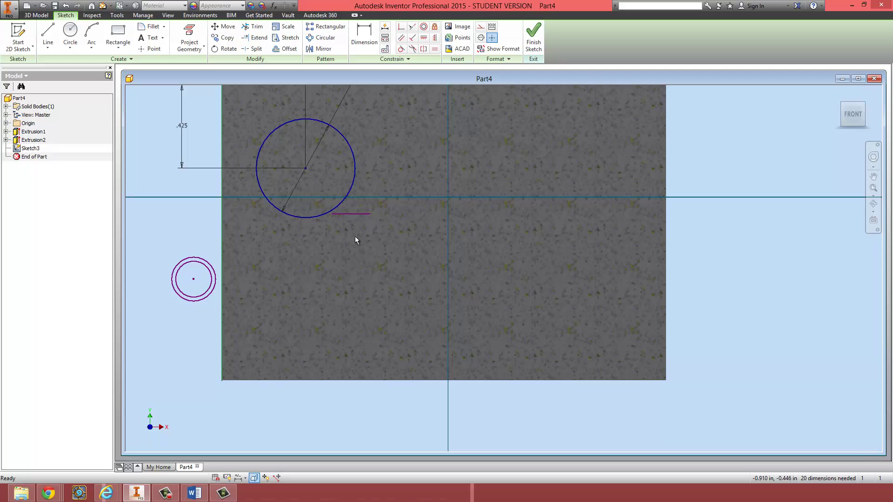
drag(157, 255, 226, 336)
key(Delete)
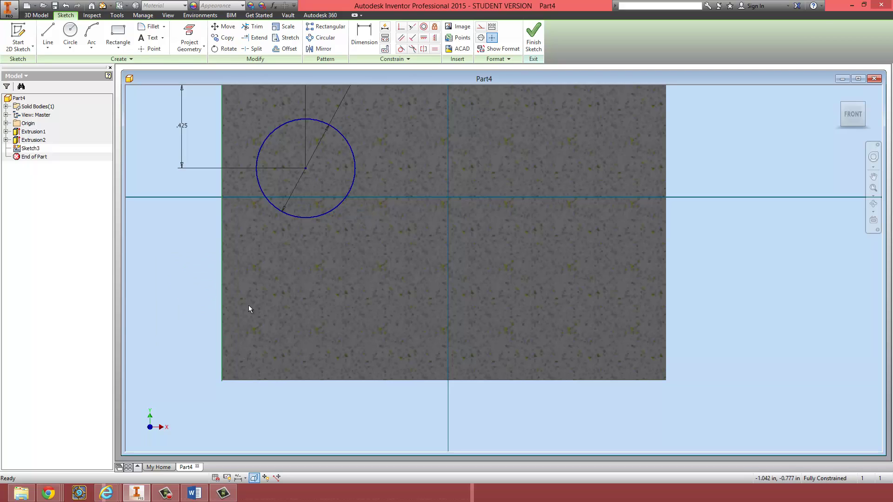
middle_drag(261, 265, 283, 433)
Draw a .575-diameter circle concentric with the .500 eye circle and check the Word reference
click(70, 32)
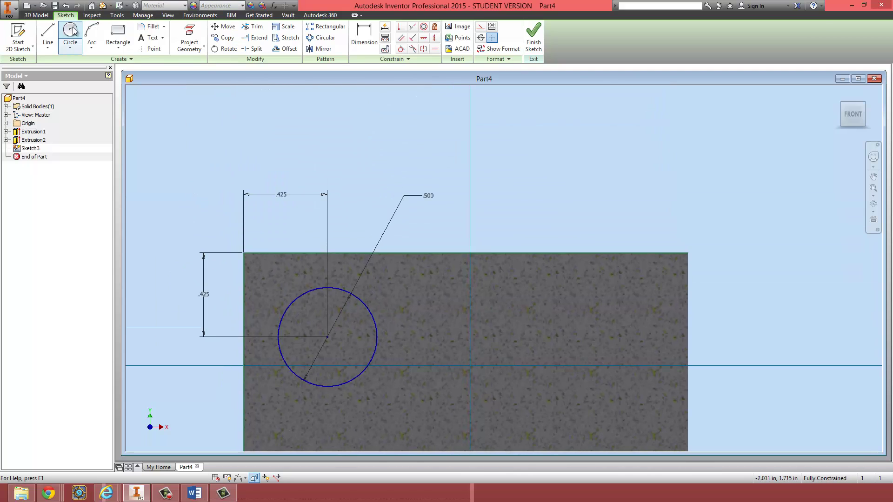
click(328, 337)
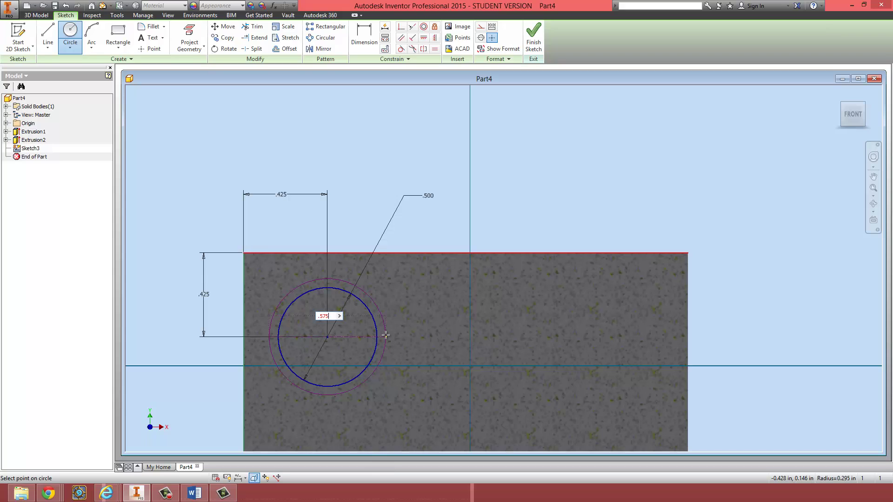
key(Return)
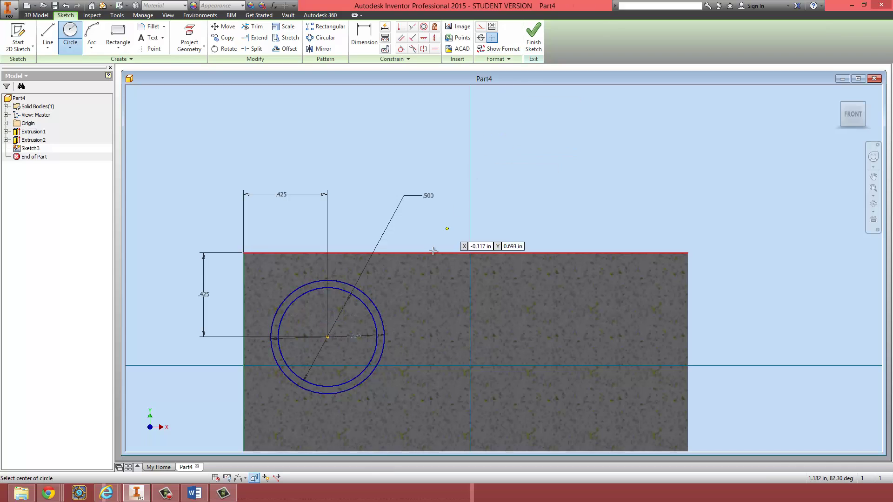
scroll(433, 251, up, 5)
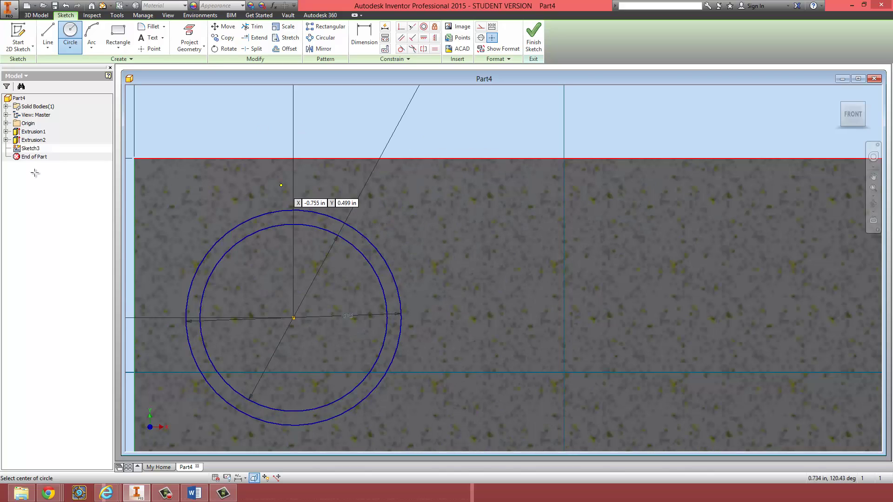
key(alt+Tab)
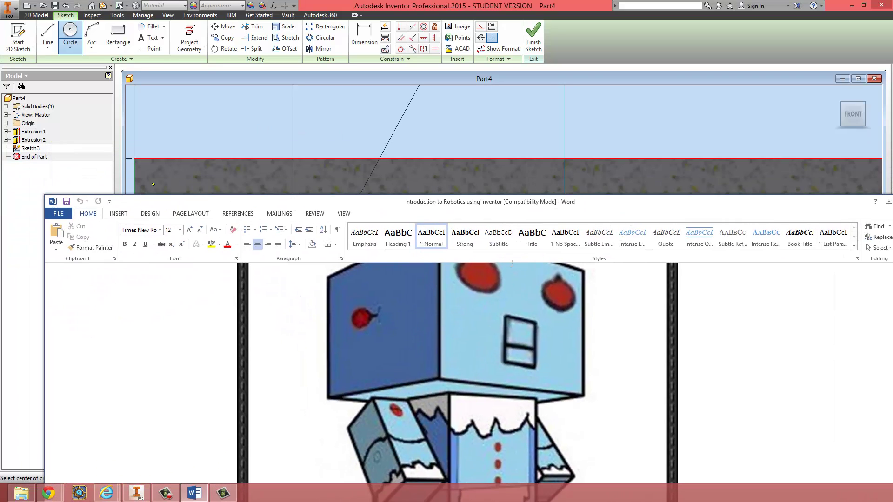
scroll(479, 379, up, 3)
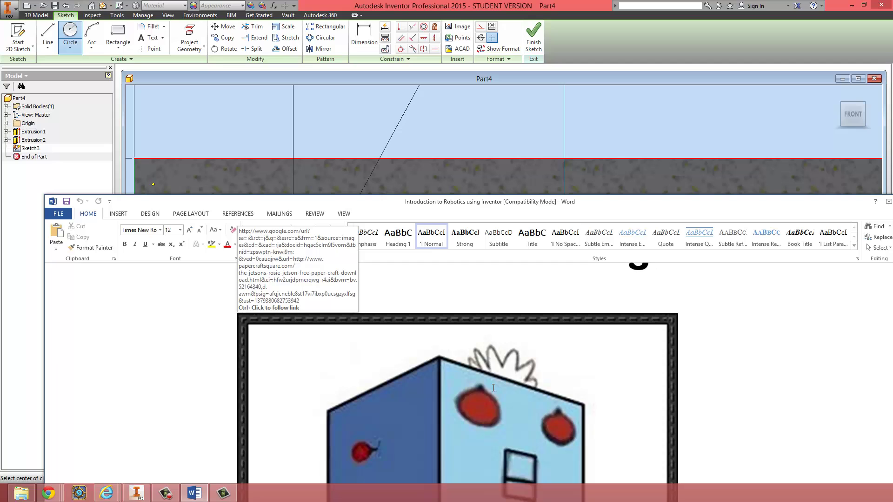
drag(540, 202, 0, 202)
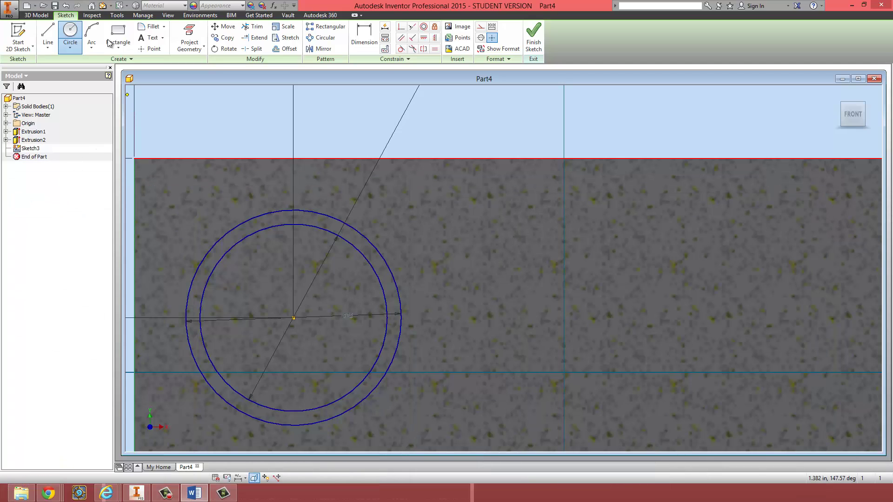
Draw a .07 circle centred on the top point of the outer ring
click(71, 35)
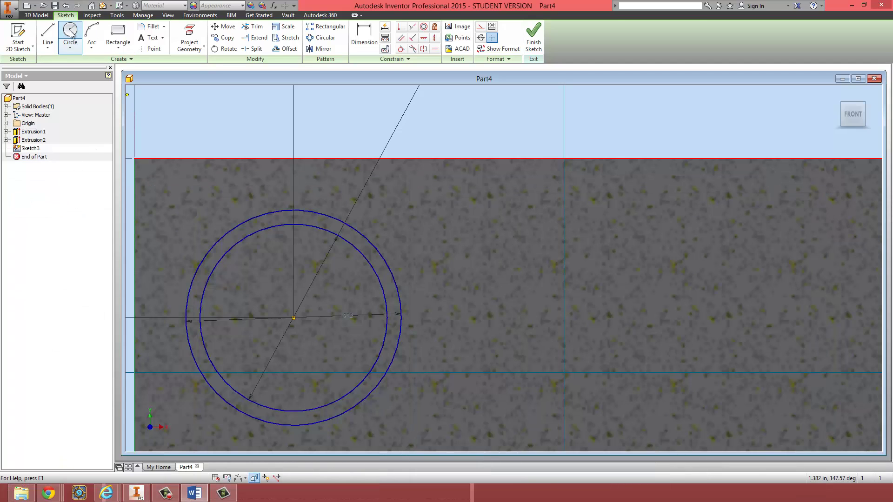
click(297, 209)
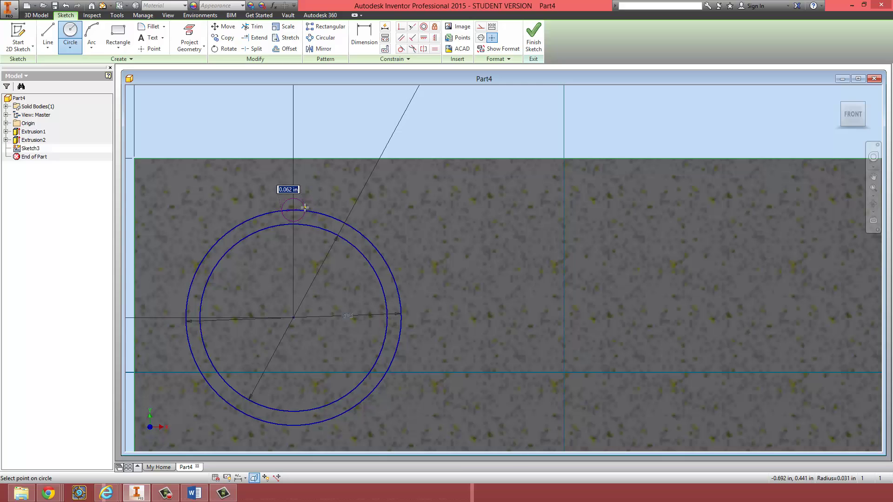
text(.07)
key(Return)
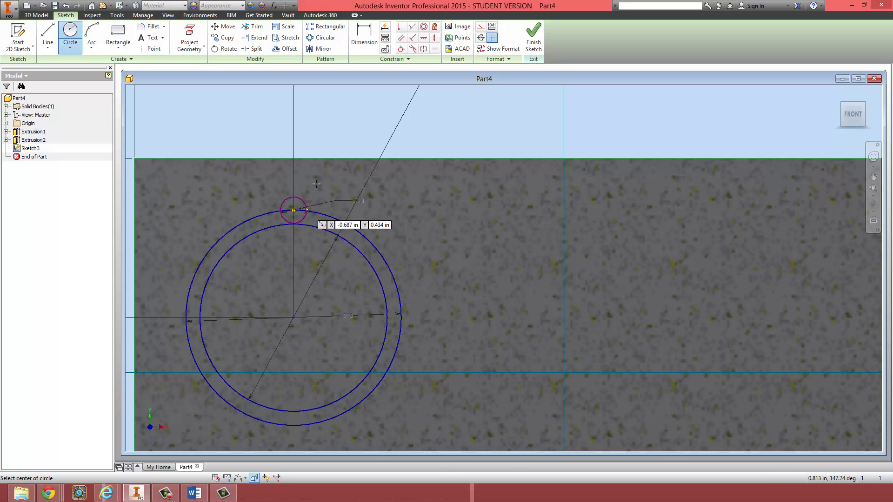
scroll(303, 223, down, 5)
scroll(251, 209, up, 4)
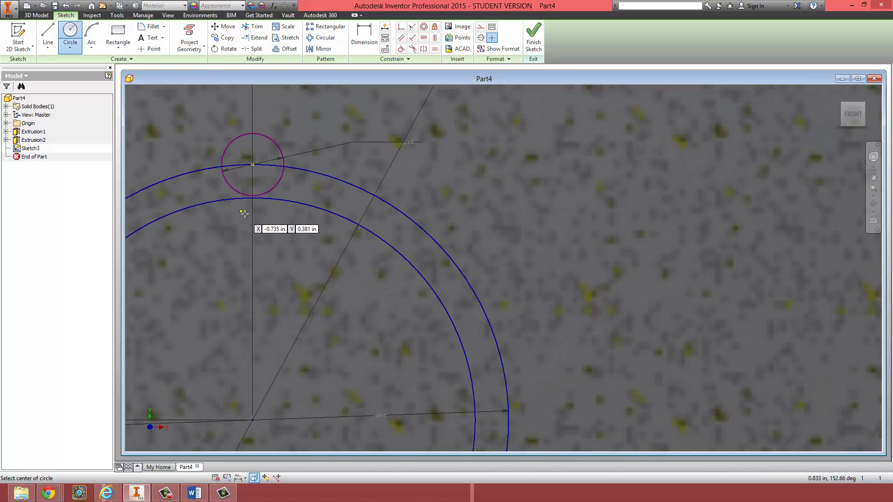
scroll(426, 231, down, 2)
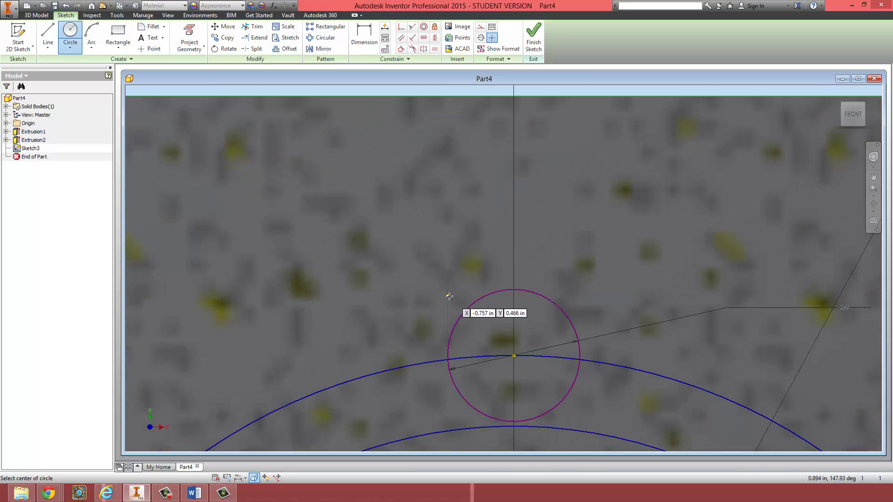
scroll(440, 279, down, 2)
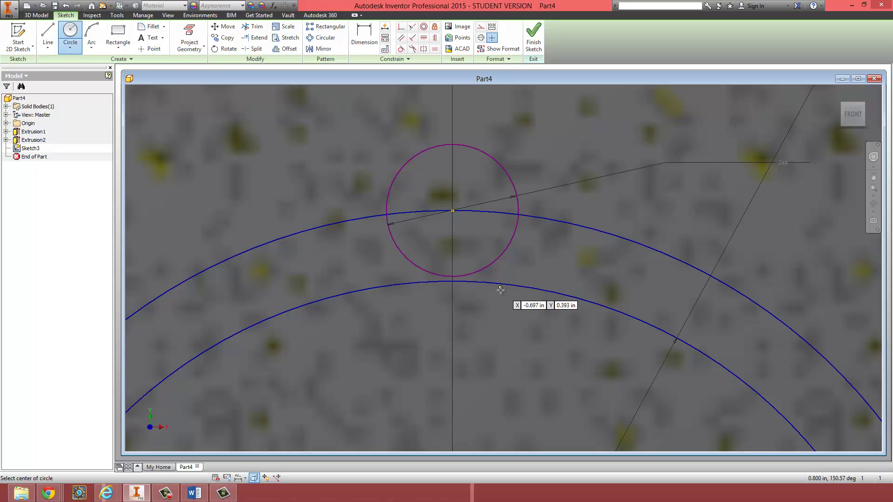
scroll(503, 333, down, 5)
scroll(521, 405, up, 2)
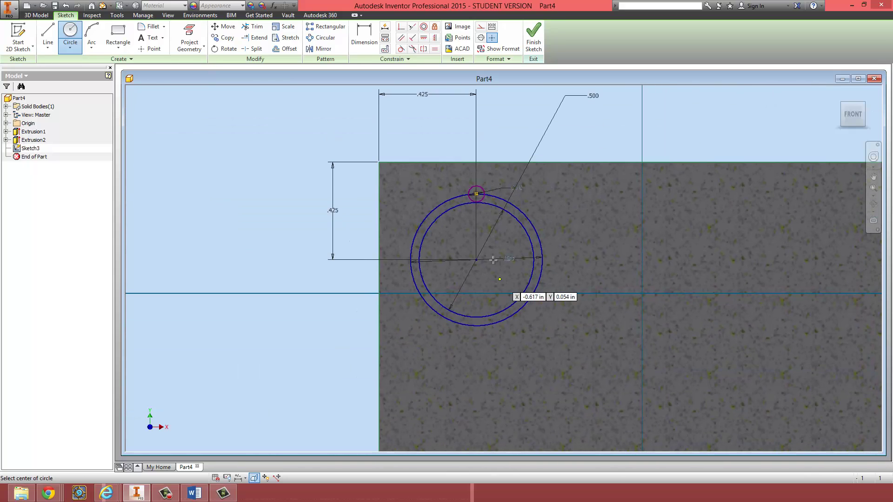
scroll(498, 298, up, 5)
scroll(472, 207, down, 5)
scroll(540, 235, up, 3)
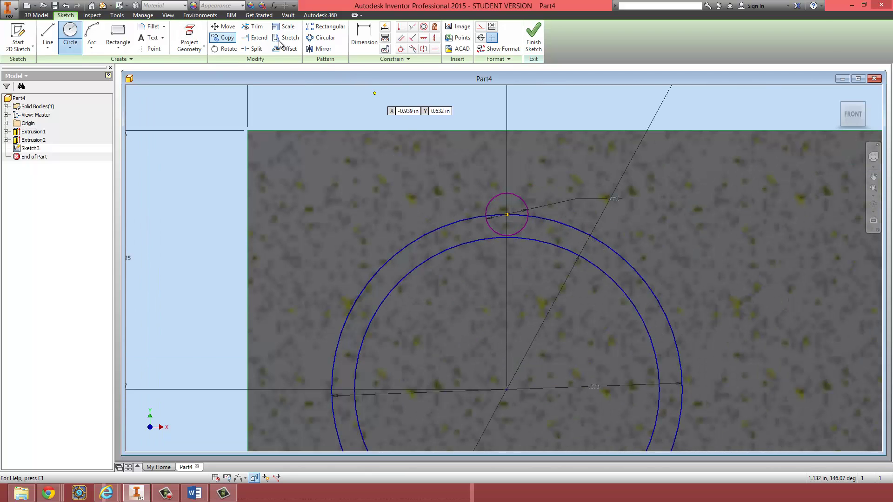
Trim the small circle's lower arc and the ring arc inside it, leaving a semicircular tab
click(253, 28)
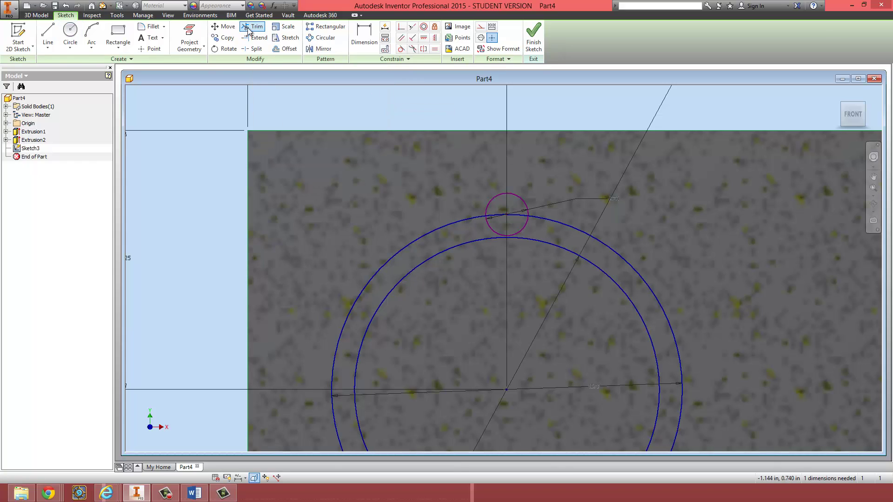
scroll(500, 229, up, 5)
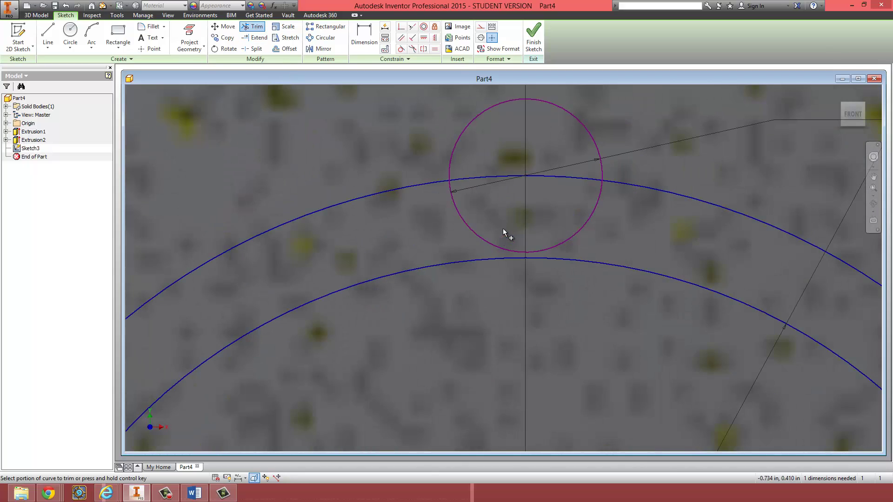
click(478, 237)
click(558, 176)
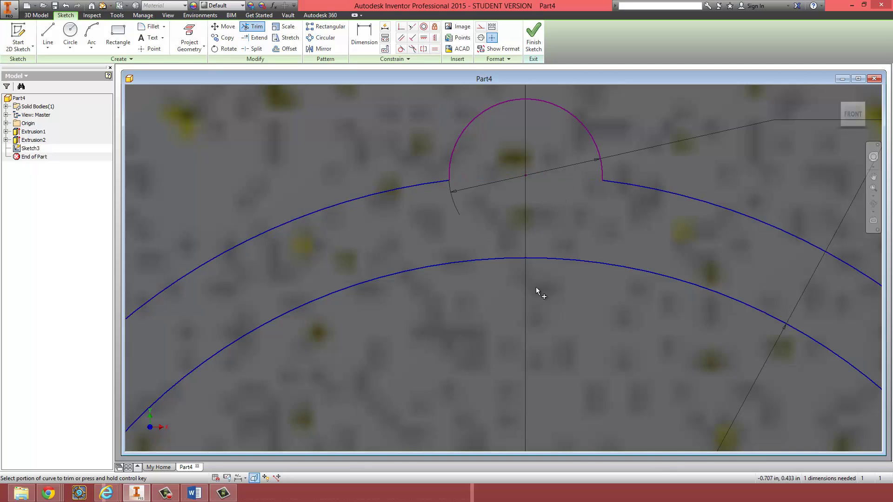
scroll(531, 378, down, 4)
middle_drag(526, 376, 465, 134)
scroll(465, 133, down, 3)
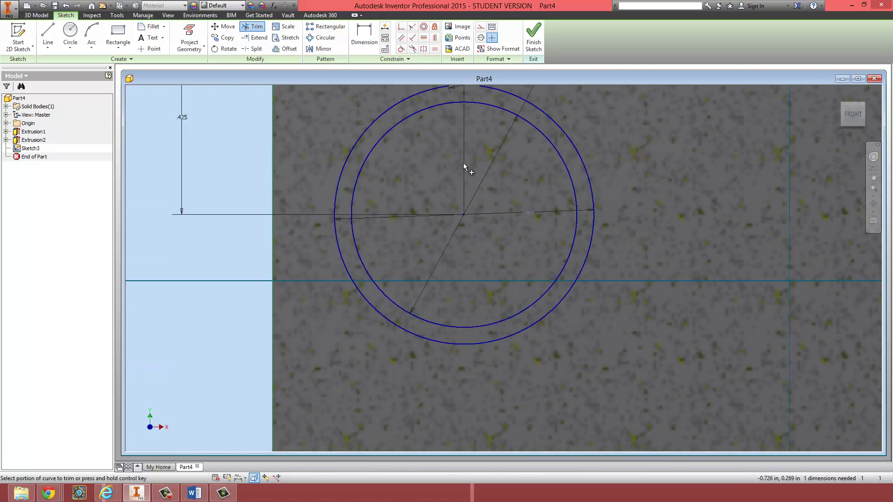
middle_drag(470, 52, 470, 147)
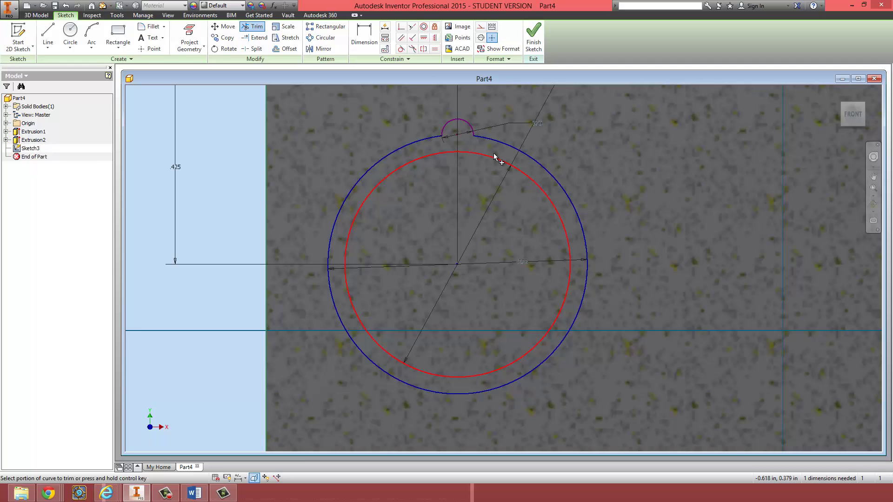
scroll(684, 270, down, 5)
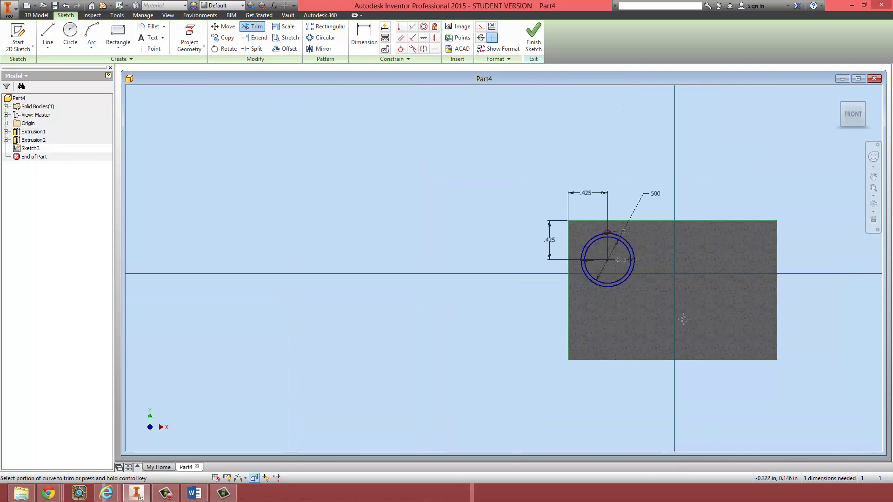
middle_drag(684, 319, 435, 315)
scroll(439, 313, up, 3)
key(c)
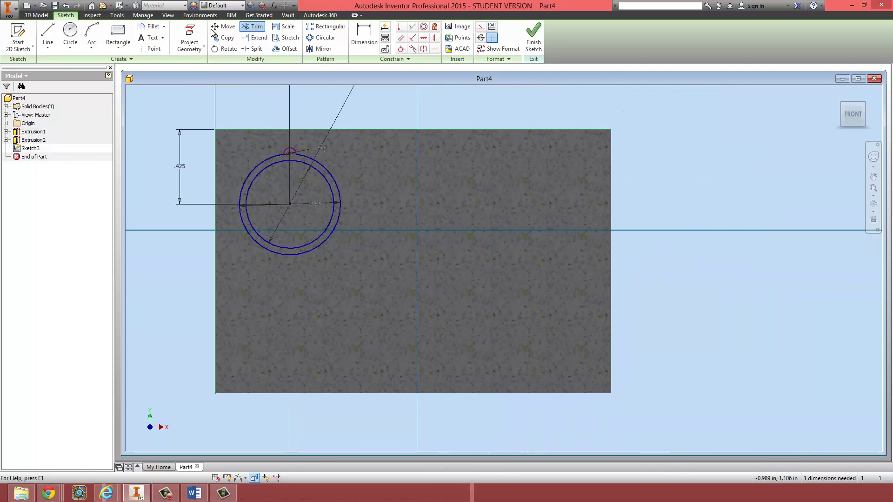
Draw the right eye circle and dimension its diameter to .5
click(551, 197)
click(590, 197)
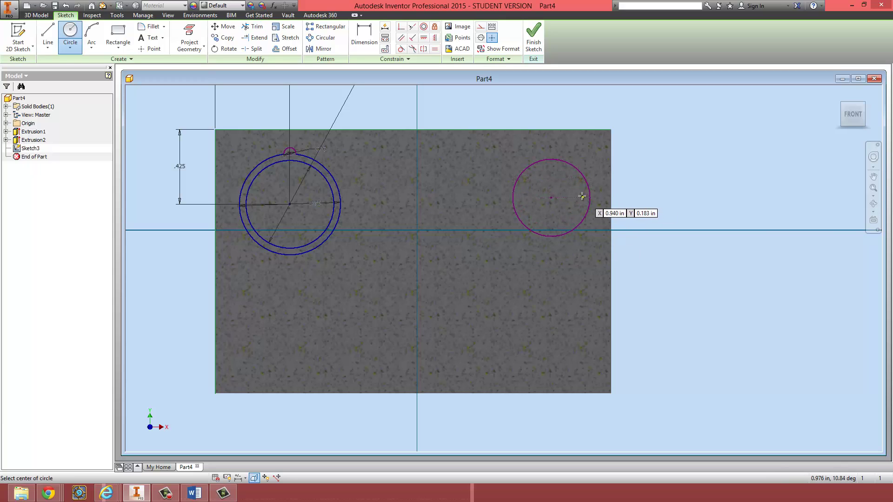
click(359, 29)
click(571, 161)
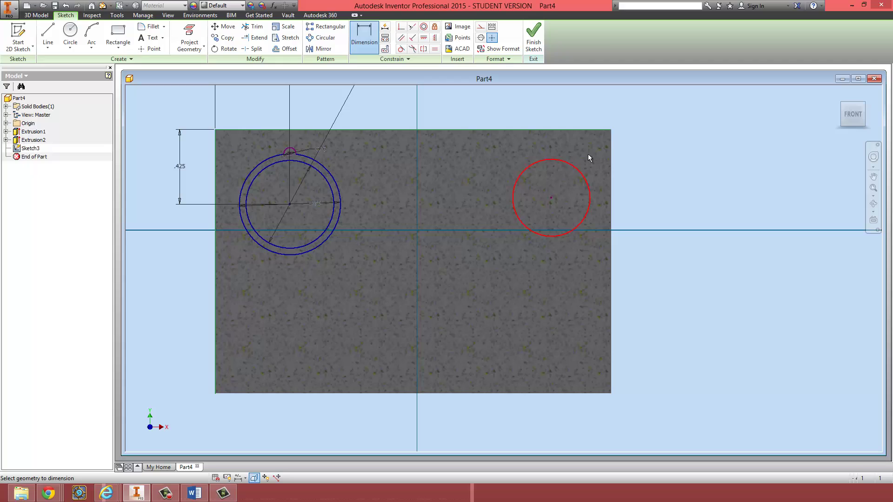
click(617, 109)
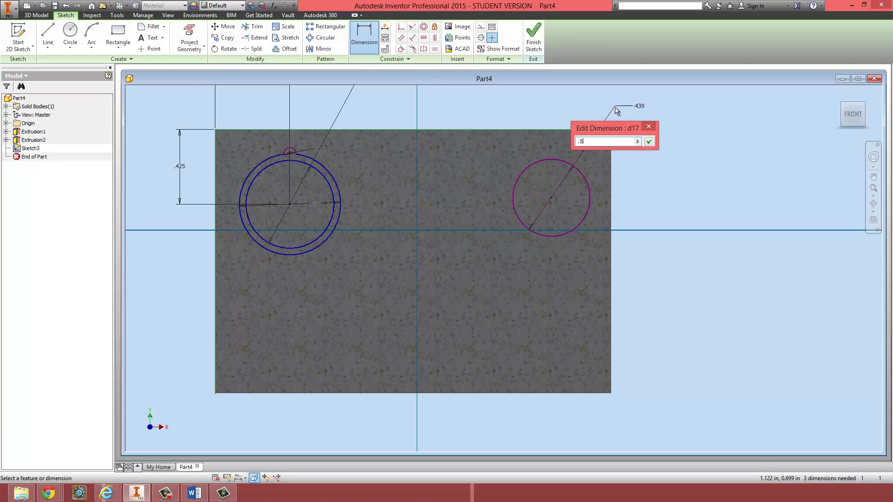
text(.5)
key(Return)
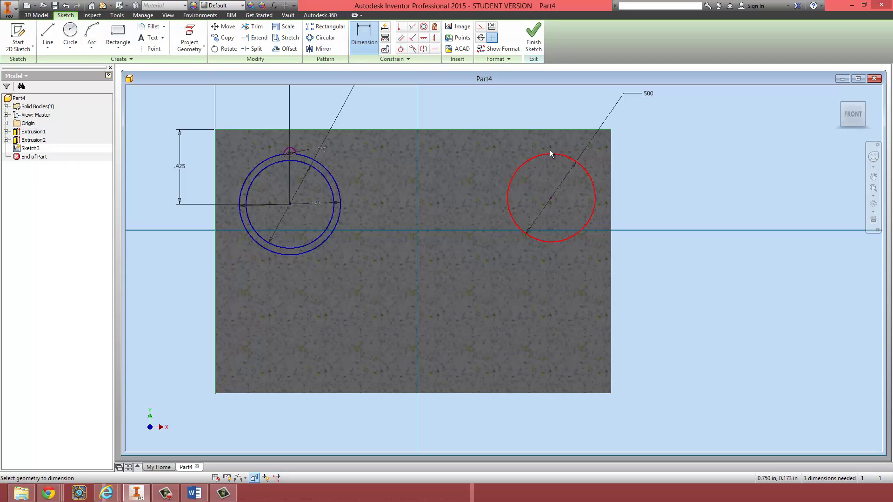
Dimension the right eye's centre .425 from the block's top edge and .425 from its right edge
click(552, 129)
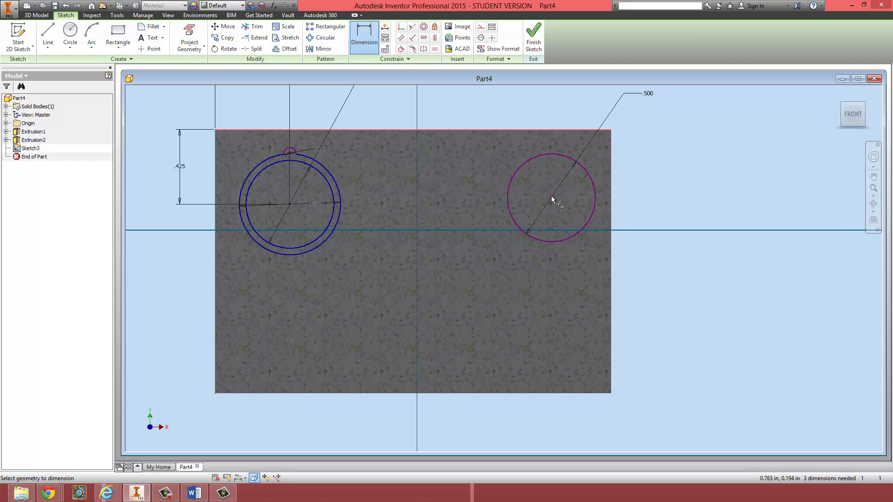
click(551, 197)
click(662, 168)
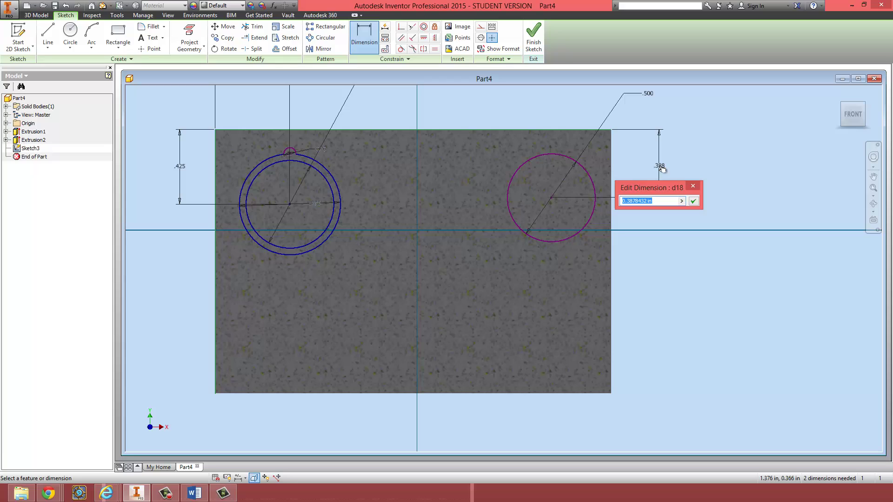
text(.425)
key(Return)
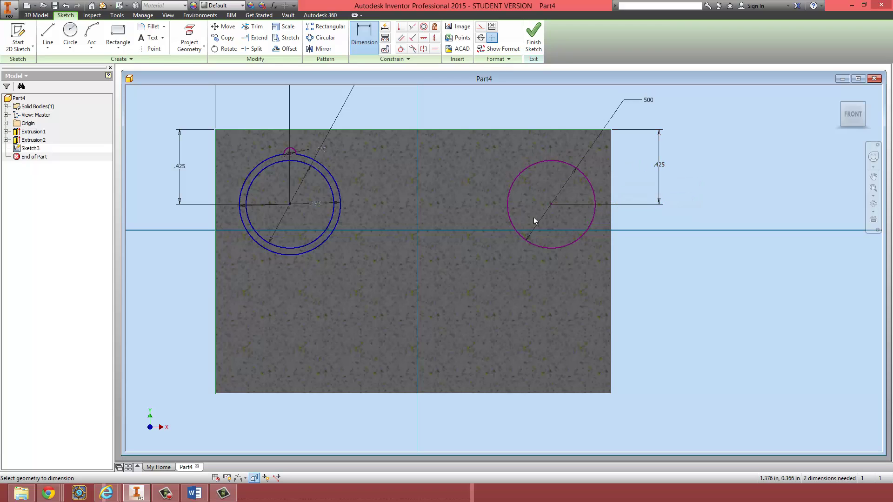
click(611, 180)
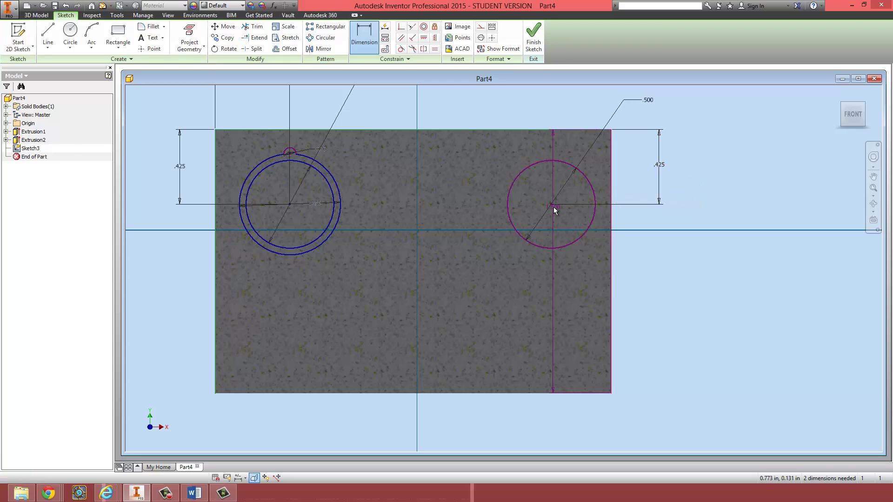
click(552, 203)
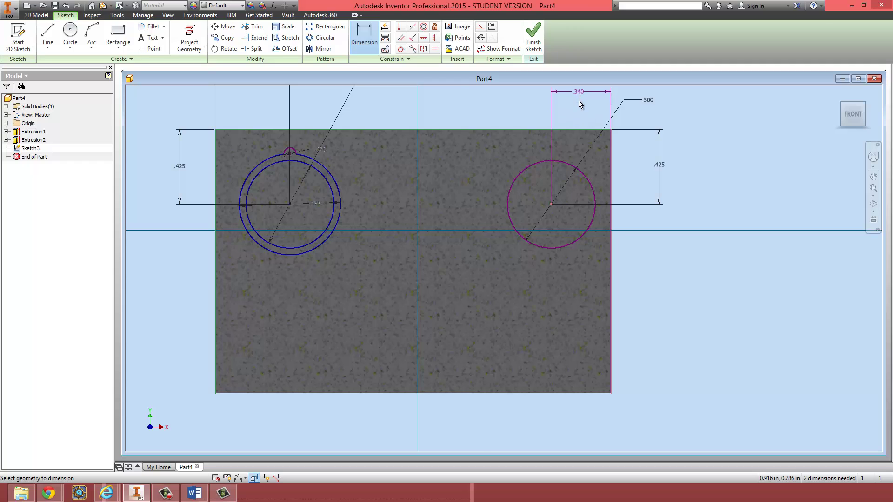
scroll(580, 109, up, 3)
click(557, 145)
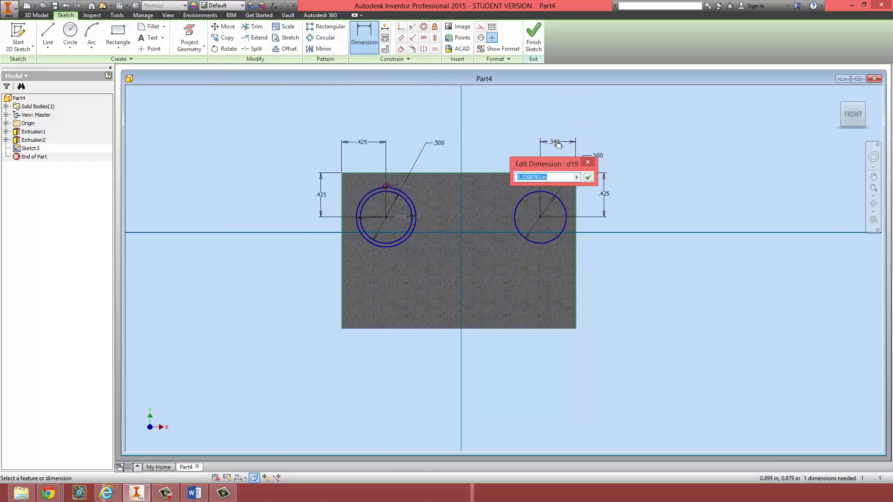
key(Return)
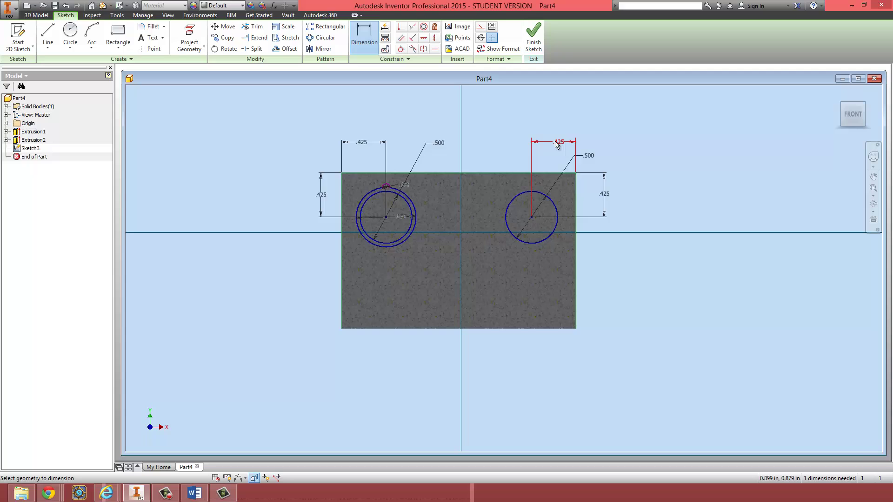
scroll(522, 158, down, 3)
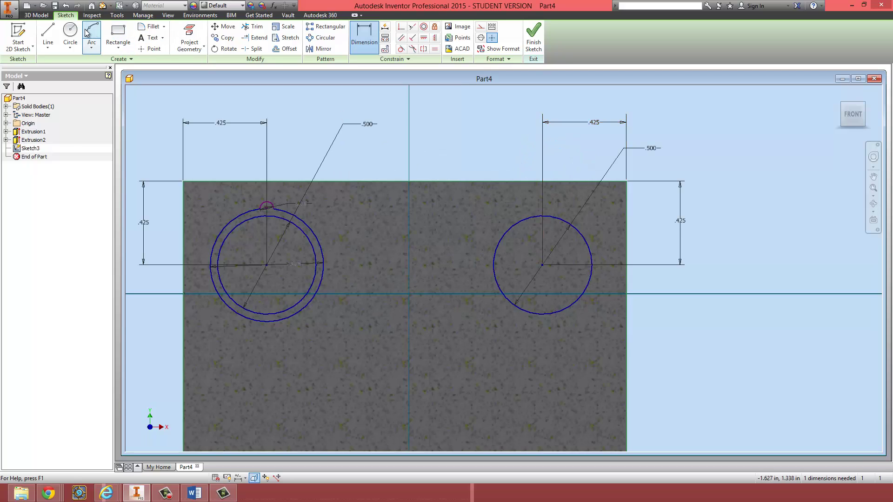
Draw a concentric outer ring circle around the right eye
click(70, 31)
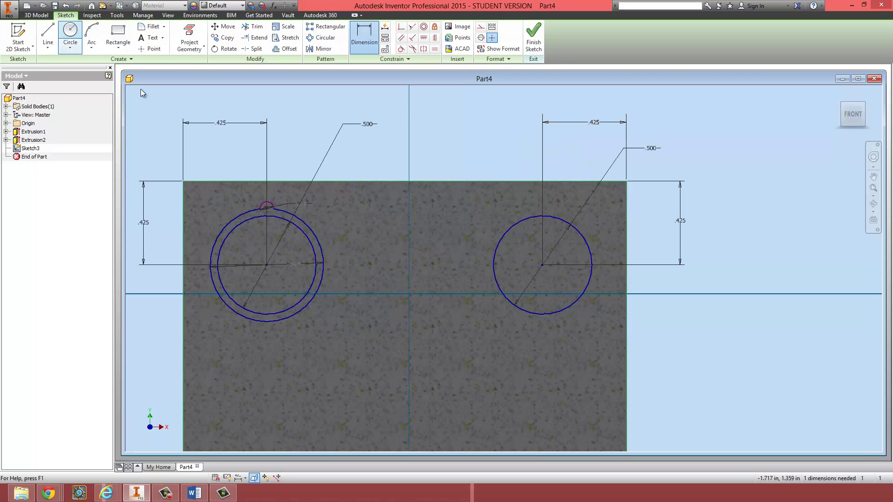
click(542, 265)
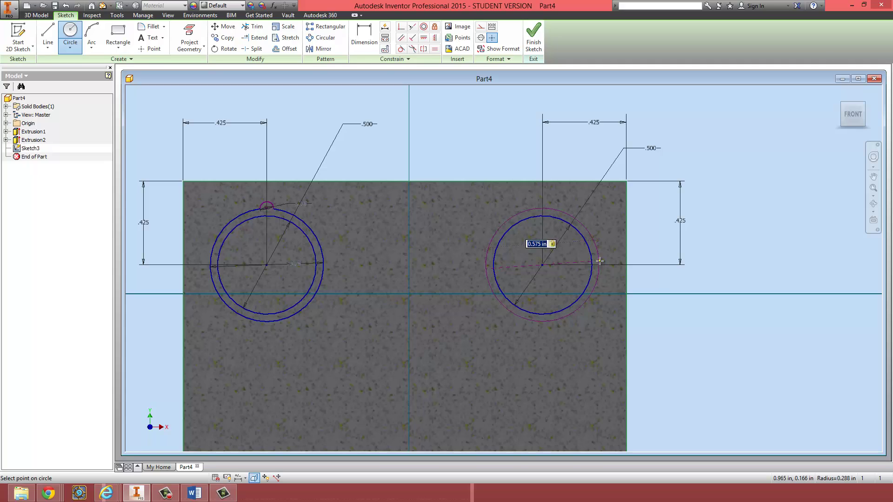
click(599, 261)
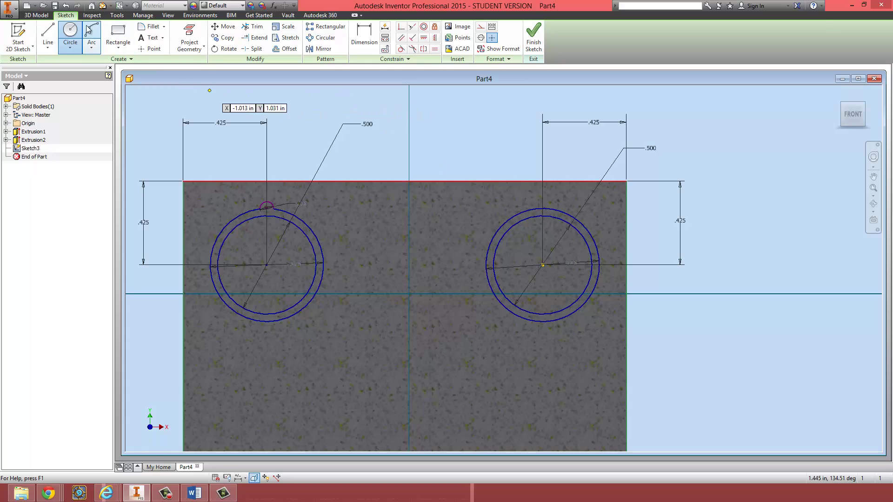
scroll(648, 272, up, 3)
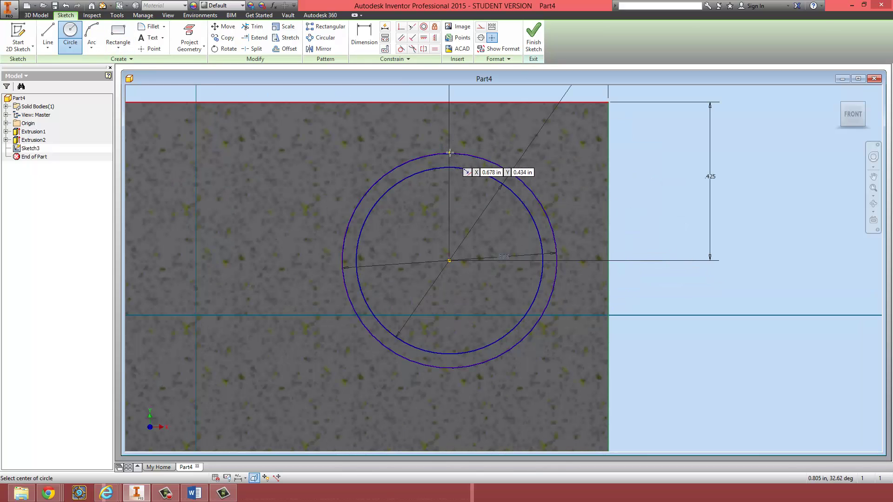
Draw a small .07 tab circle centred on the top of the right eye's ring
click(449, 154)
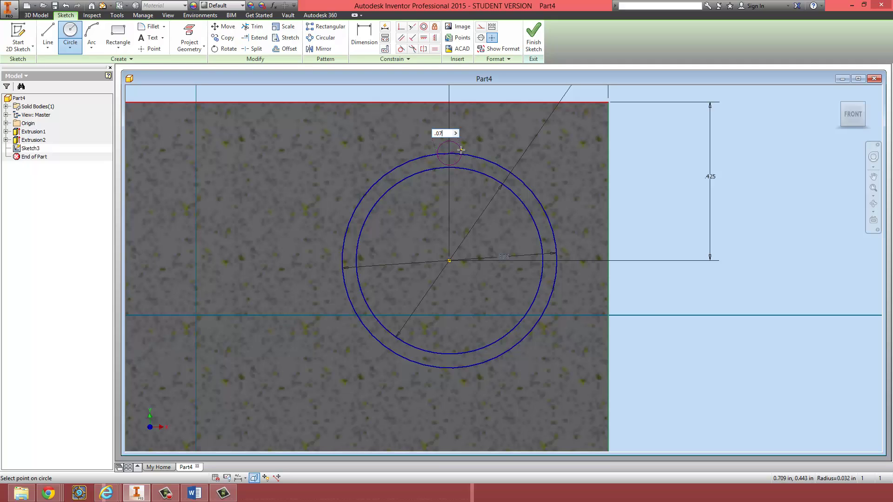
click(461, 150)
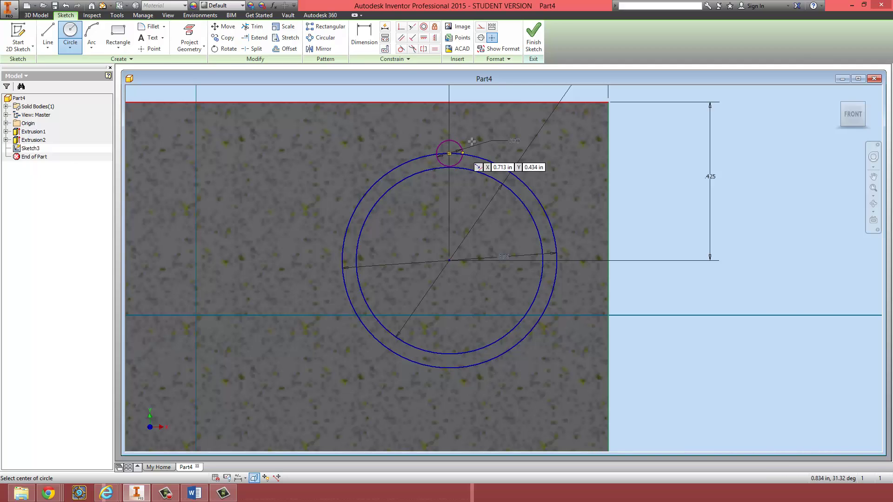
scroll(471, 141, up, 5)
scroll(529, 139, down, 2)
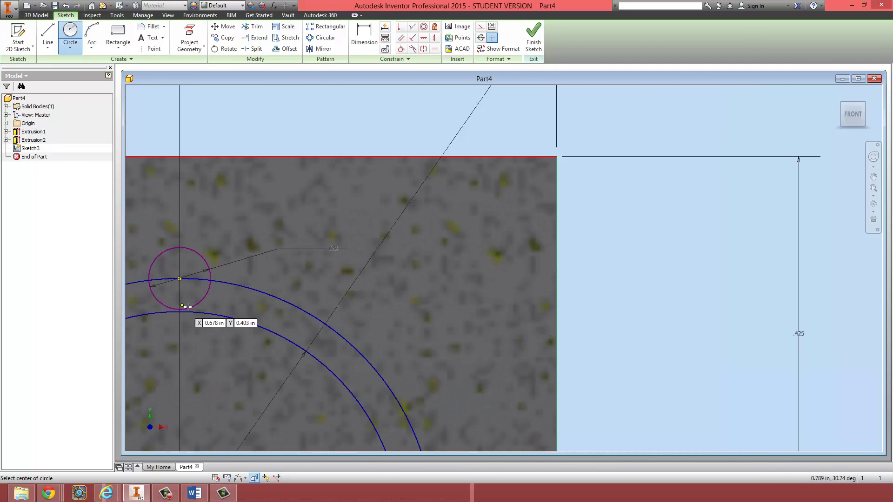
mouse_move(195, 319)
middle_down()
mouse_move(518, 246)
mouse_move(557, 261)
middle_up()
Trim the tab circle's lower arc and the ring segment inside it into one top bump
key(Escape)
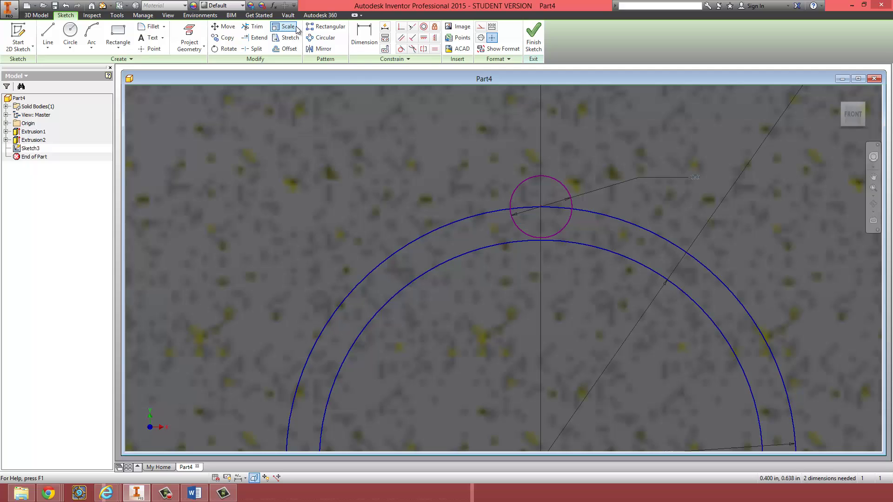
click(252, 27)
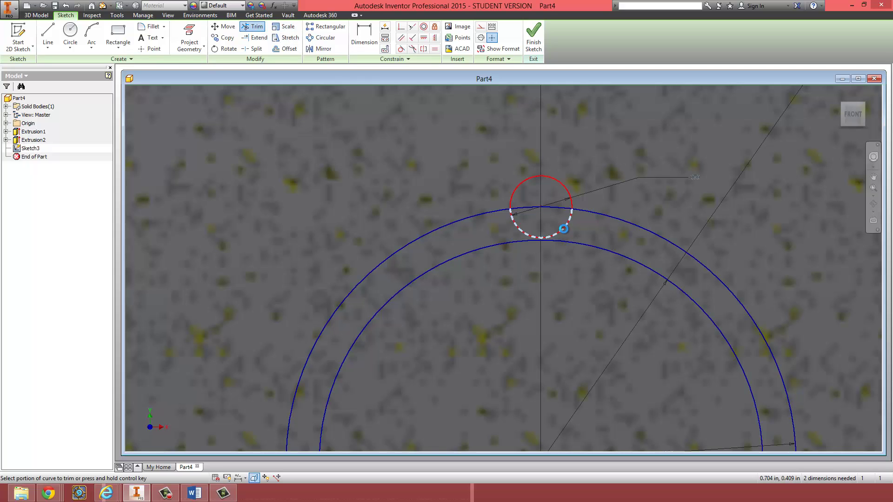
click(564, 229)
click(554, 208)
scroll(565, 266, down, 5)
middle_drag(501, 332, 577, 230)
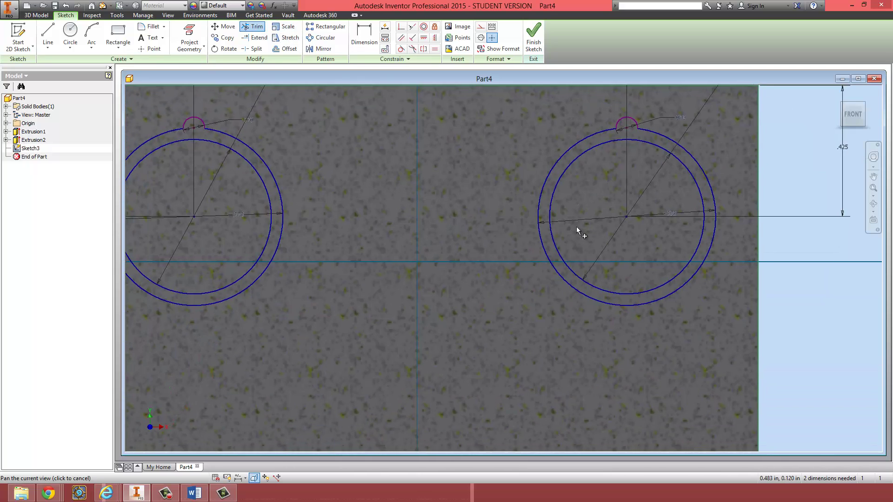
scroll(577, 228, down, 4)
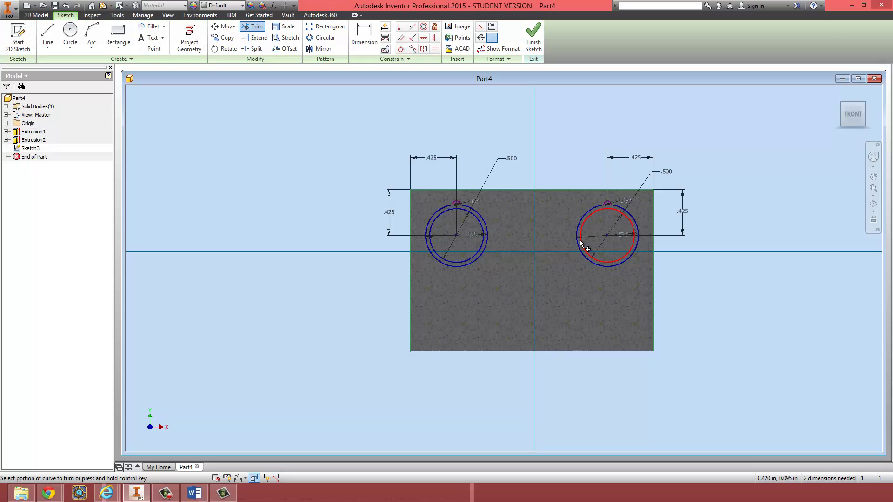
key(Escape)
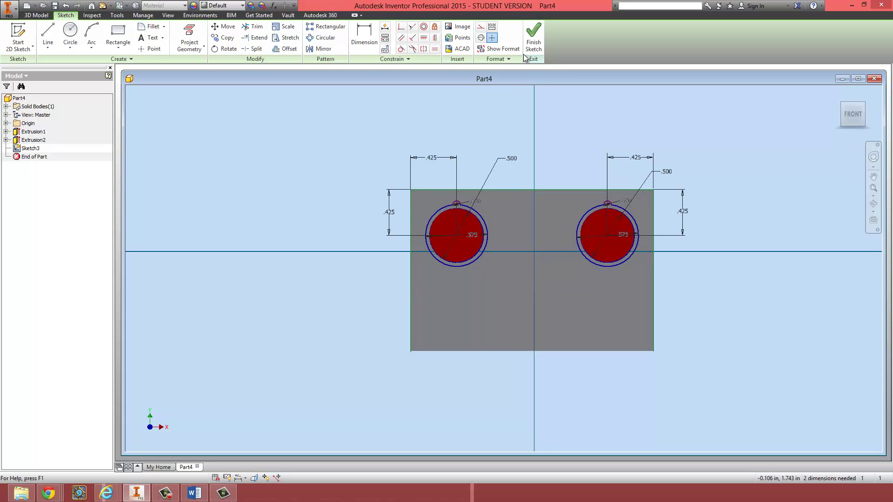
Finish the sketch and select both eyes' tabbed ring profiles for extrusion
click(533, 34)
scroll(411, 352, up, 3)
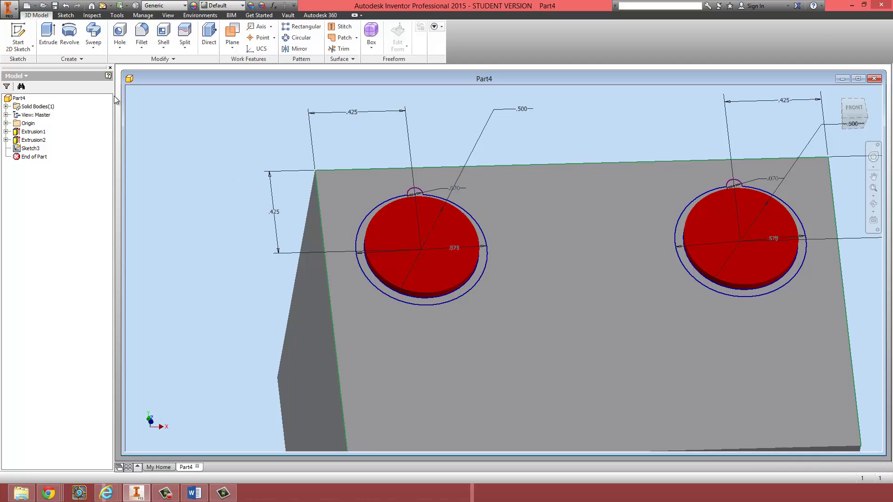
click(48, 34)
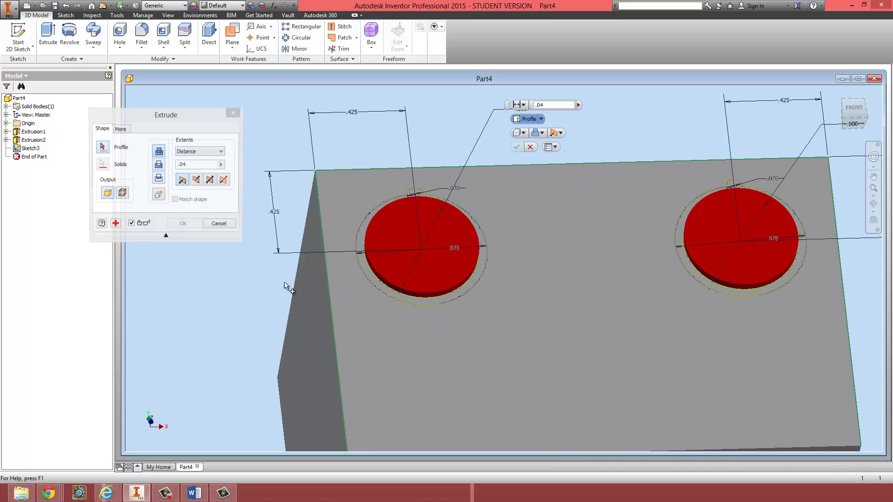
click(449, 294)
click(706, 284)
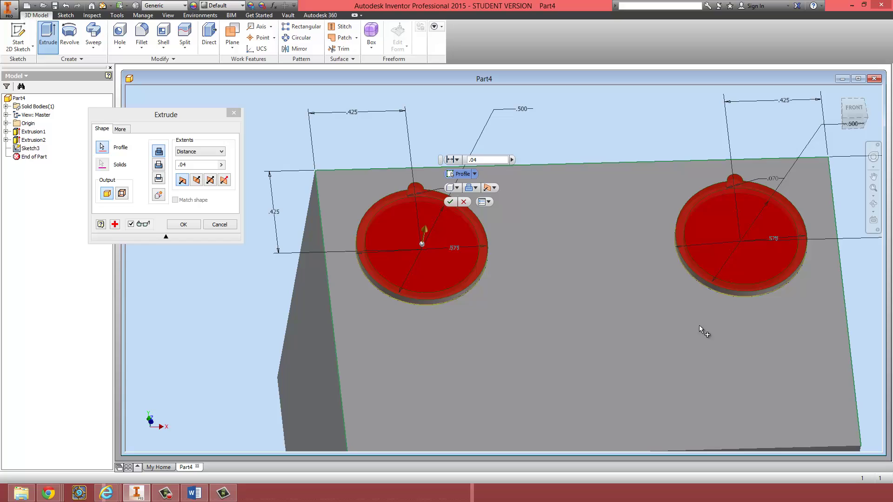
Extrude the eyeliner rings .0401 to create Extrusion3
mouse_move(646, 366)
shift+middle_down()
mouse_move(630, 323)
mouse_move(648, 365)
shift+middle_up()
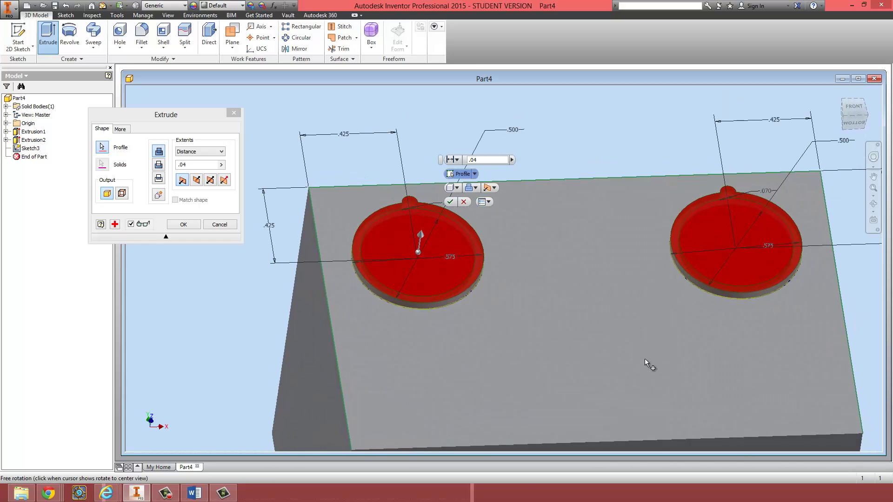
scroll(449, 323, up, 3)
scroll(449, 323, up, 3)
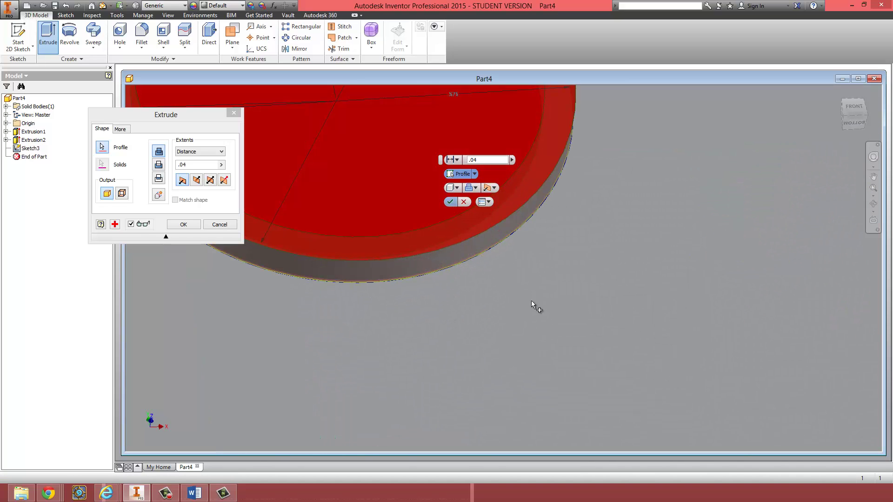
scroll(534, 305, down, 5)
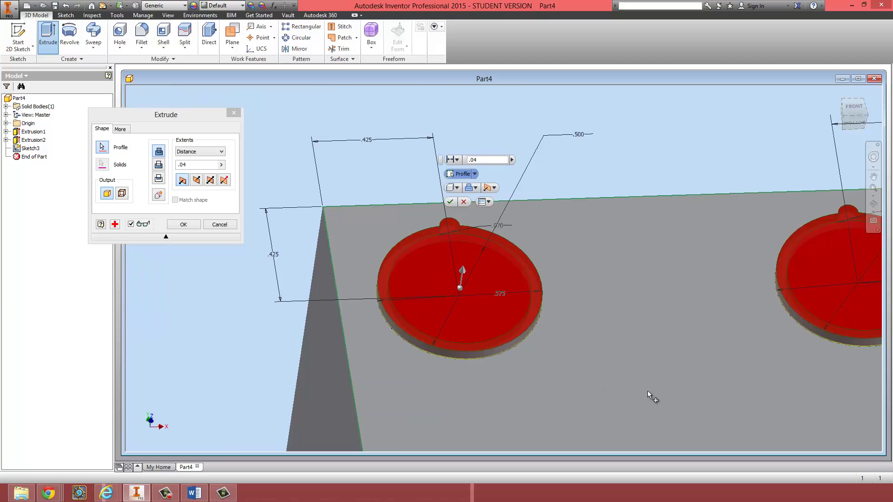
middle_drag(650, 396, 596, 376)
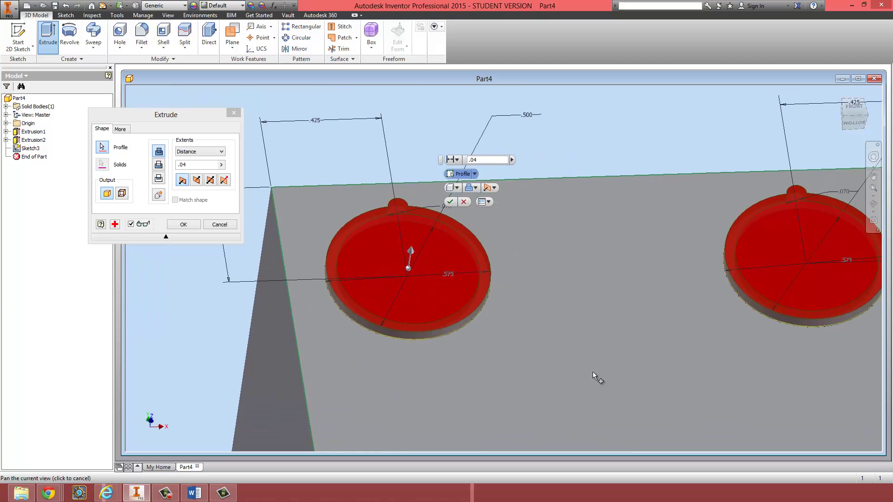
scroll(562, 339, up, 3)
click(483, 162)
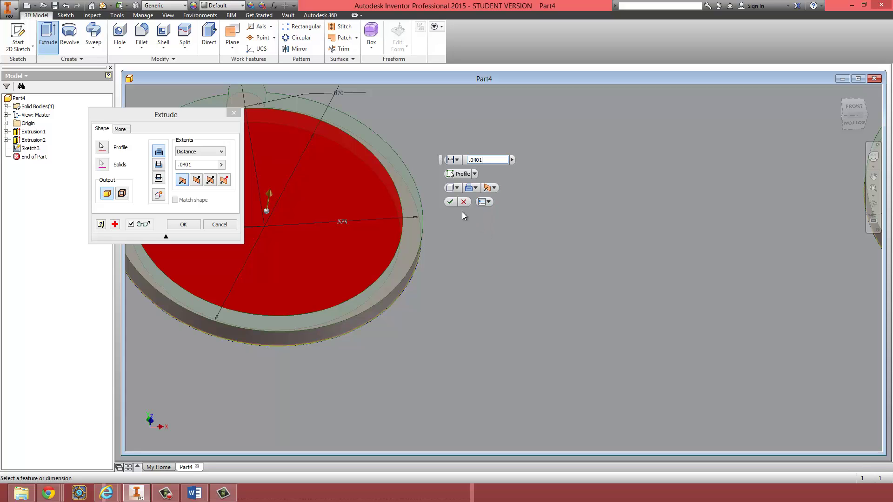
click(450, 205)
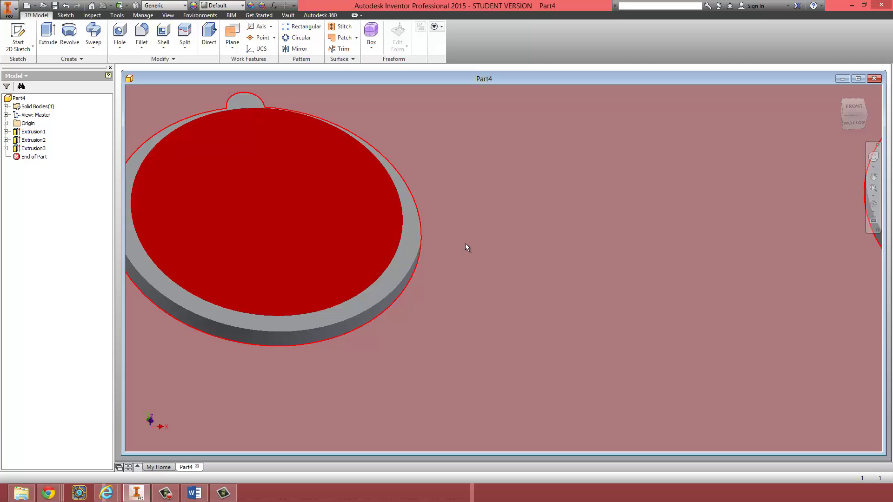
scroll(465, 243, up, 5)
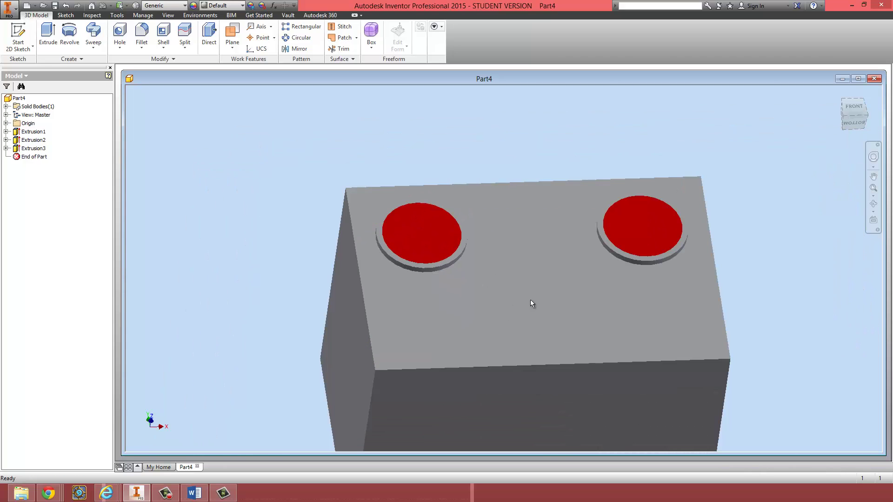